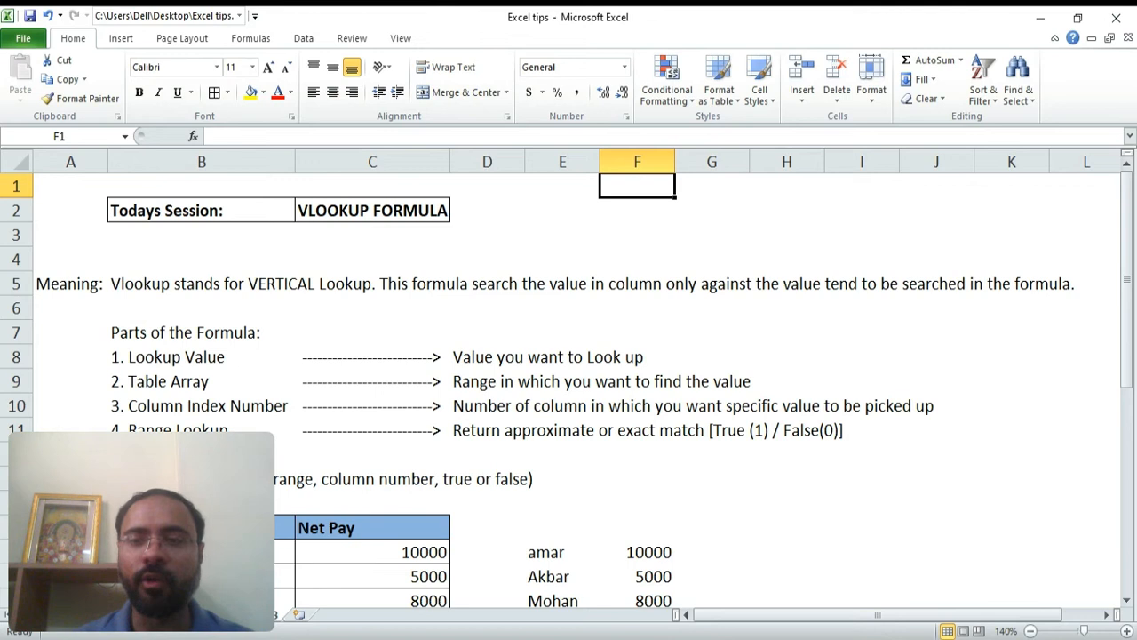
Clear the sample name and pay list in E16:F21
{"action": "key", "text": "Down"}
{"action": "key", "text": "Down"}
{"action": "key", "text": "Down"}
{"action": "key", "text": "Down"}
{"action": "key", "text": "Down"}
{"action": "key", "text": "Down"}
{"action": "key", "text": "Down"}
{"action": "key", "text": "Down"}
{"action": "key", "text": "Down"}
{"action": "key", "text": "Down"}
{"action": "key", "text": "Down"}
{"action": "key", "text": "Down"}
{"action": "key", "text": "Down"}
{"action": "key", "text": "Down"}
{"action": "key", "text": "Down"}
{"action": "key", "text": "Down"}
{"action": "key", "text": "Down"}
{"action": "key", "text": "Down"}
{"action": "key", "text": "Down"}
{"action": "key", "text": "Down"}
{"action": "key", "text": "Down"}
{"action": "key", "text": "Left"}
{"action": "key", "text": "Up"}
{"action": "key", "text": "shift+Up"}
{"action": "key", "text": "shift+Up"}
{"action": "key", "text": "shift+Up"}
{"action": "key", "text": "shift+Up"}
{"action": "key", "text": "shift+Right"}
{"action": "key", "text": "shift+Up"}
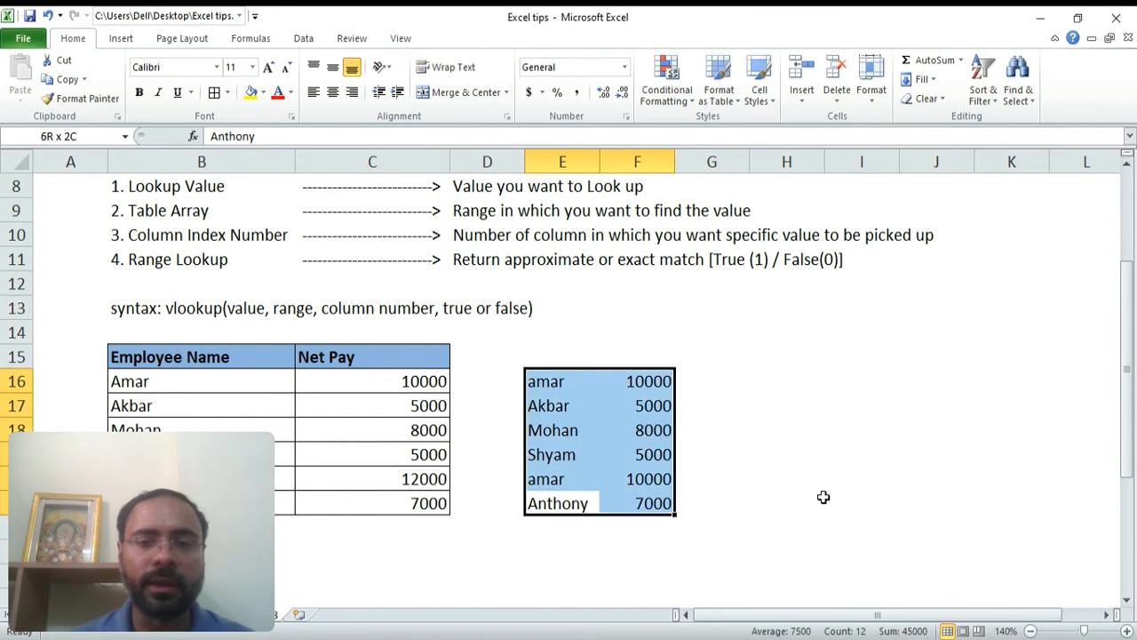
{"action": "key", "text": "Delete"}
Enter amar as the lookup value in cell E16
{"action": "key", "text": "Left"}
{"action": "key", "text": "Left"}
{"action": "key", "text": "Left"}
{"action": "key", "text": "Up"}
{"action": "key", "text": "Up"}
{"action": "key", "text": "Up"}
{"action": "key", "text": "Up"}
{"action": "key", "text": "Up"}
{"action": "key", "text": "Down"}
{"action": "key", "text": "Down"}
{"action": "key", "text": "Down"}
{"action": "key", "text": "Down"}
{"action": "key", "text": "Down"}
{"action": "key", "text": "Right"}
{"action": "key", "text": "Up"}
{"action": "key", "text": "Up"}
{"action": "key", "text": "Up"}
{"action": "key", "text": "Up"}
{"action": "key", "text": "Up"}
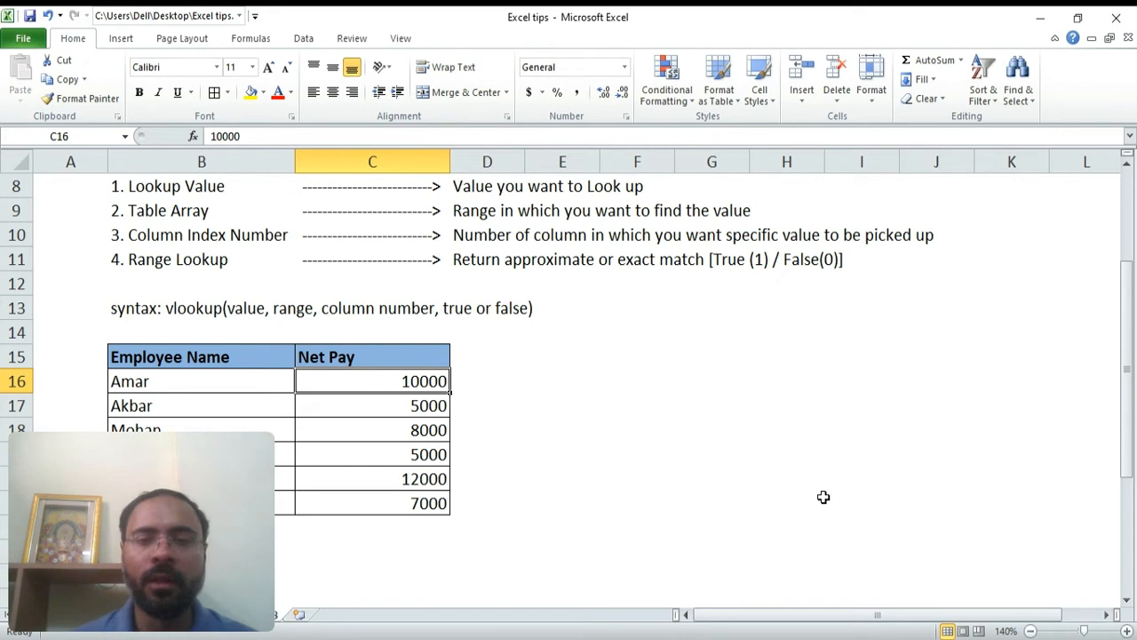
{"action": "key", "text": "Right"}
{"action": "key", "text": "Right"}
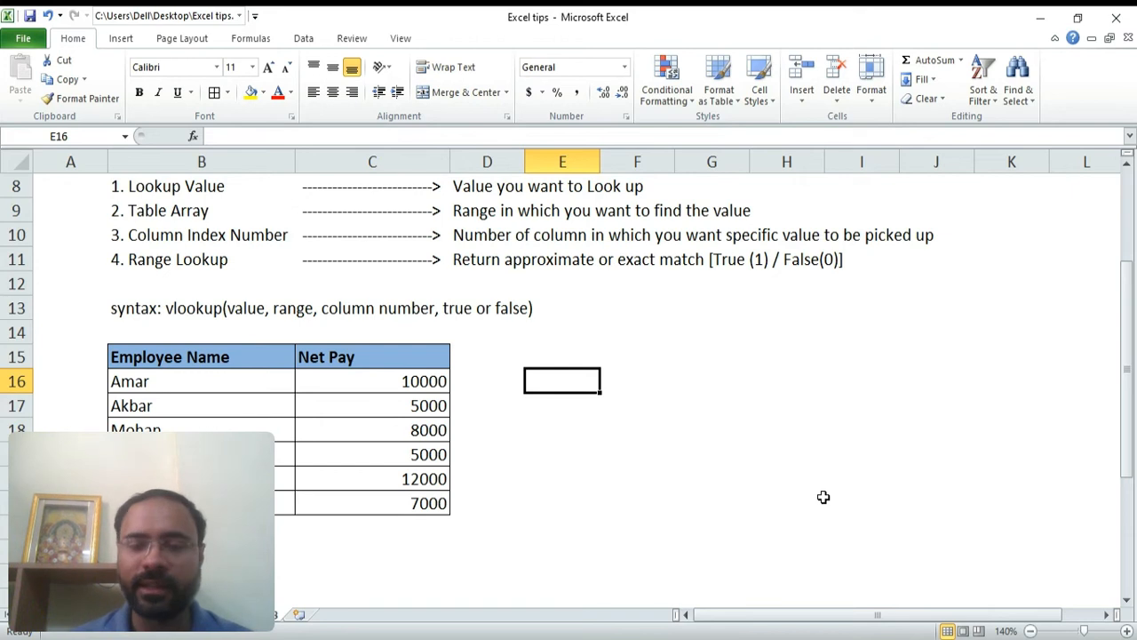
{"action": "type", "text": "amar"}
{"action": "key", "text": "Return"}
Enter the formula =vlookup(E16,B16:C21,2,0) in F16 to return the net pay with an exact match
{"action": "key", "text": "Up"}
{"action": "key", "text": "Right"}
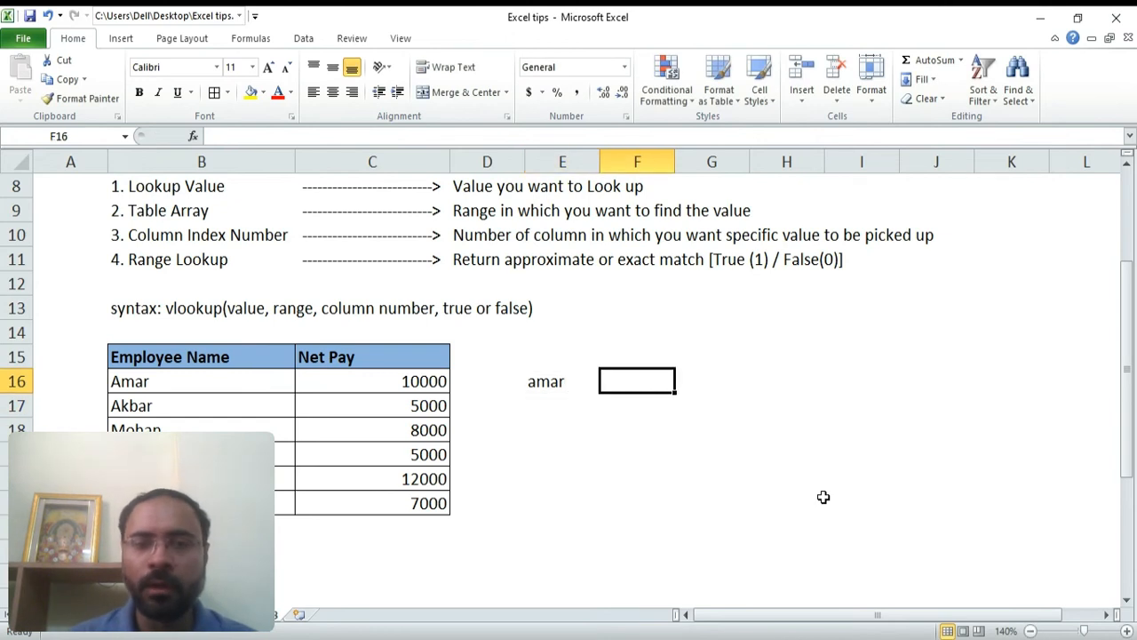
{"action": "type", "text": "="}
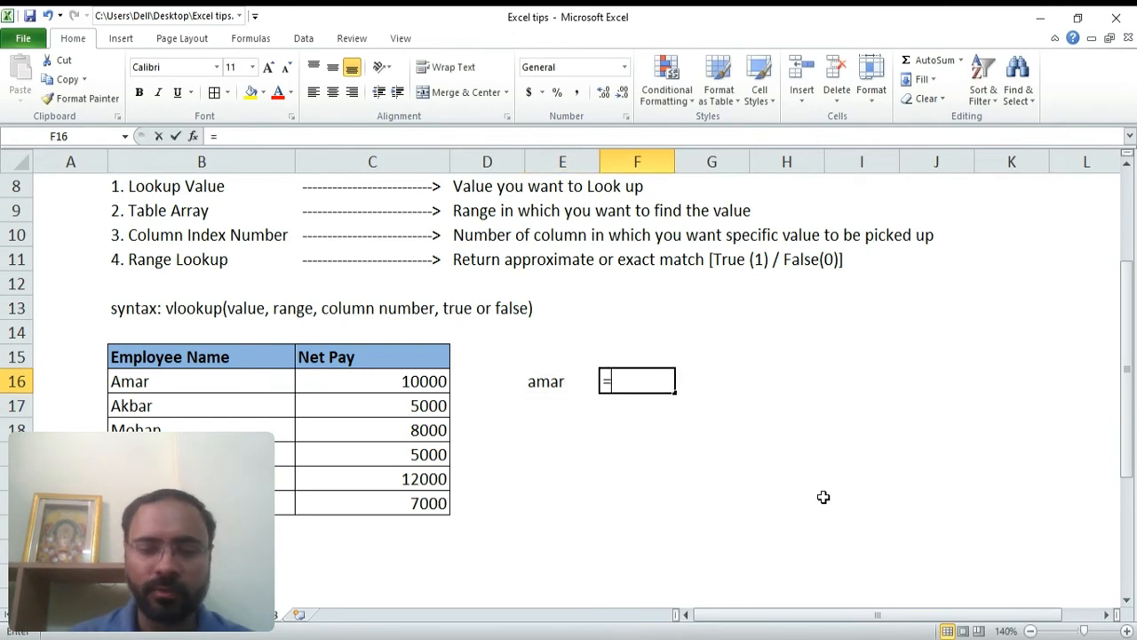
{"action": "type", "text": "vl"}
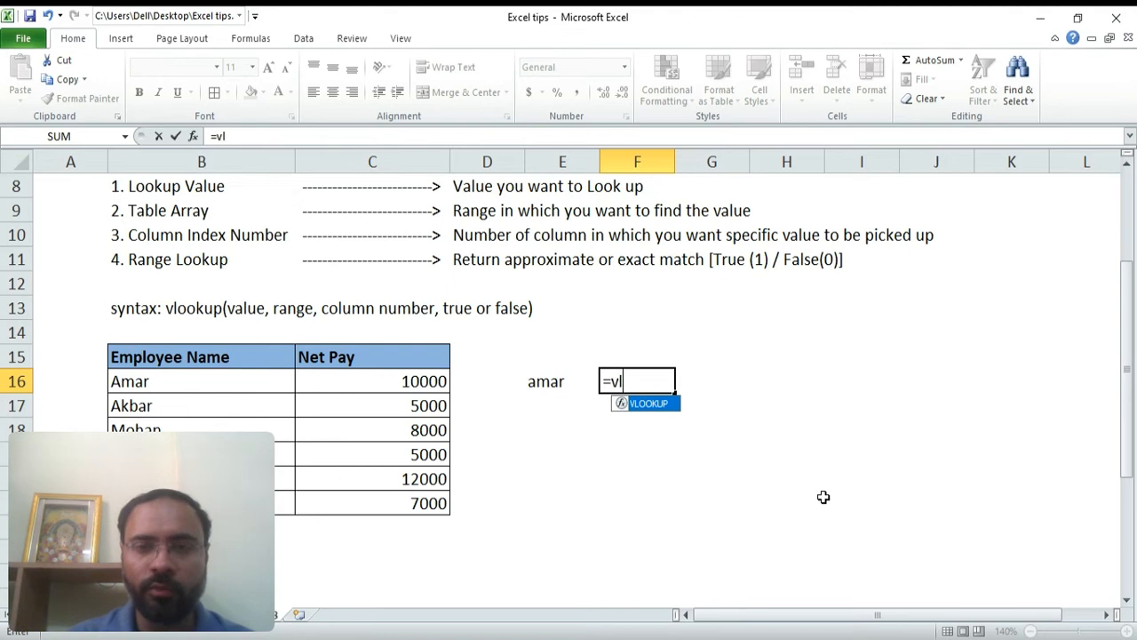
{"action": "type", "text": "ookup("}
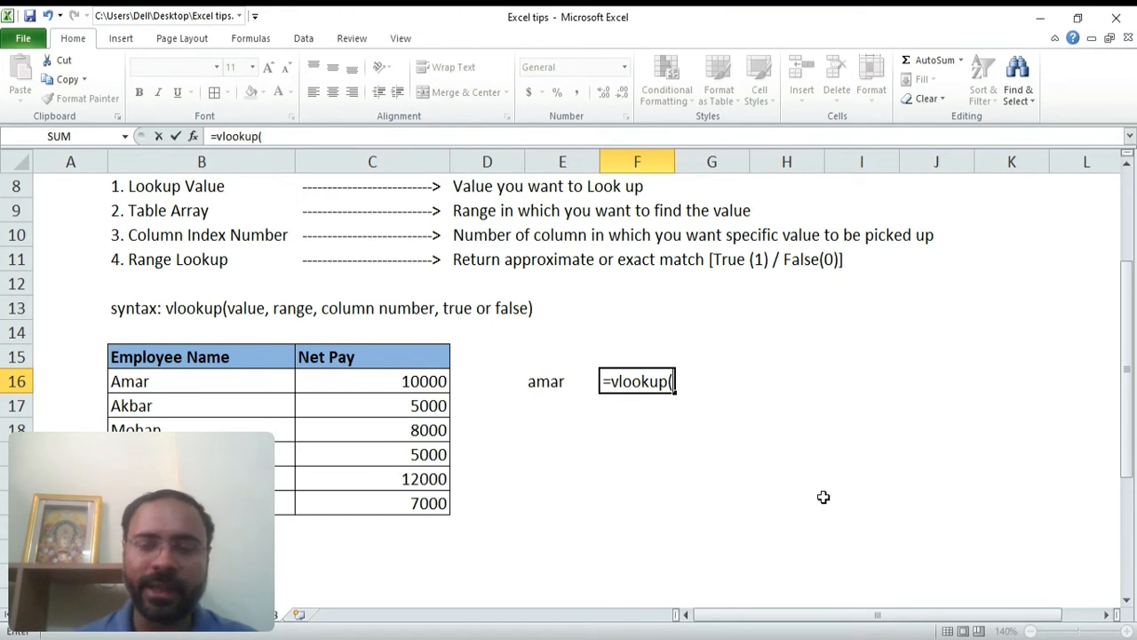
{"action": "key", "text": "Left"}
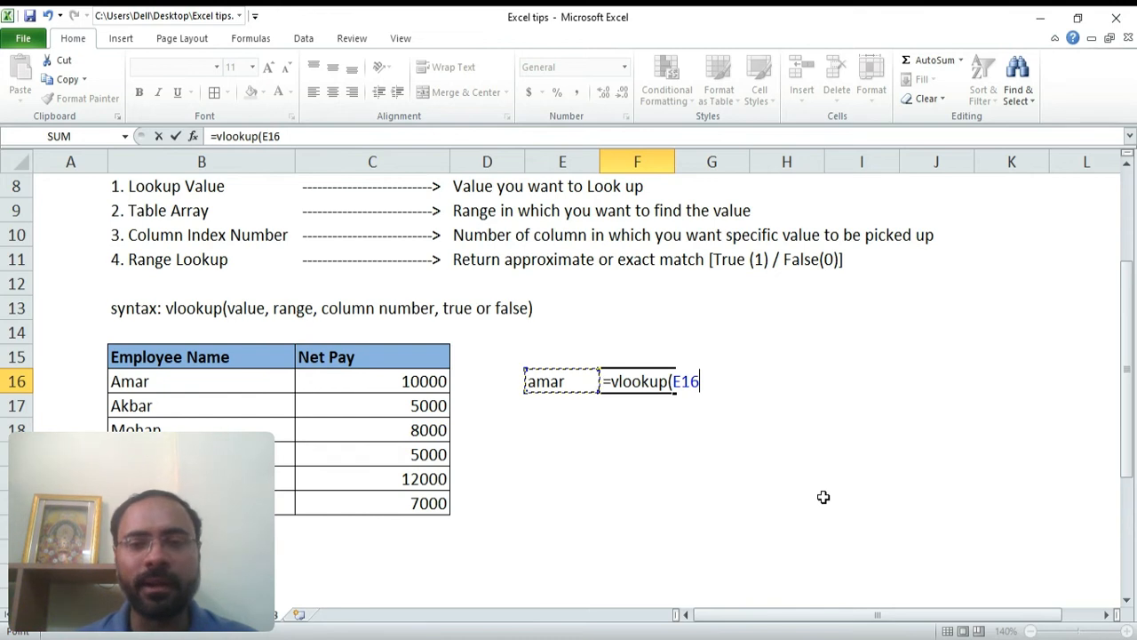
{"action": "type", "text": ","}
{"action": "key", "text": "Left"}
{"action": "key", "text": "Left"}
{"action": "key", "text": "Left"}
{"action": "key", "text": "Left"}
{"action": "key", "text": "shift+Right"}
{"action": "key", "text": "shift+Down"}
{"action": "key", "text": "shift+Down"}
{"action": "key", "text": "shift+Down"}
{"action": "key", "text": "shift+Down"}
{"action": "key", "text": "shift+Down"}
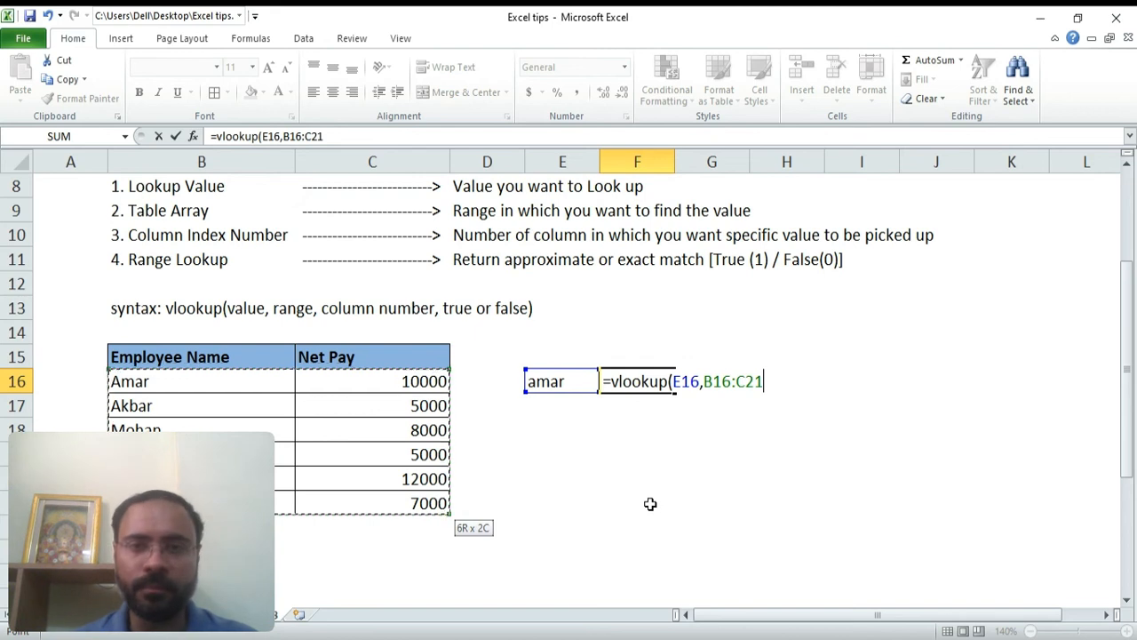
{"action": "type", "text": ","}
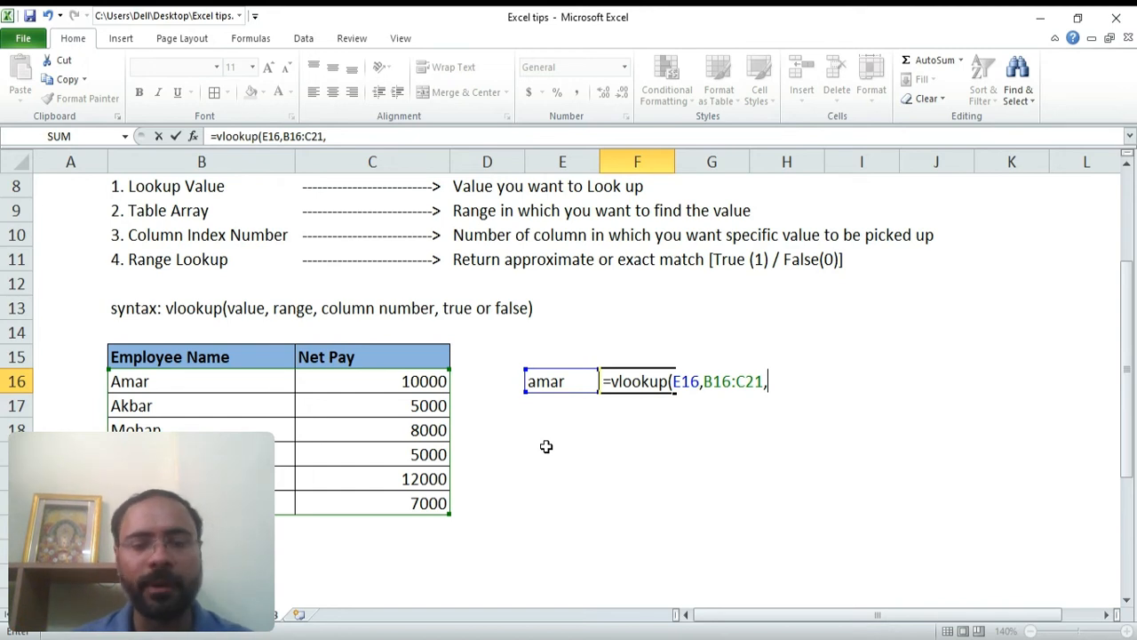
{"action": "type", "text": "2"}
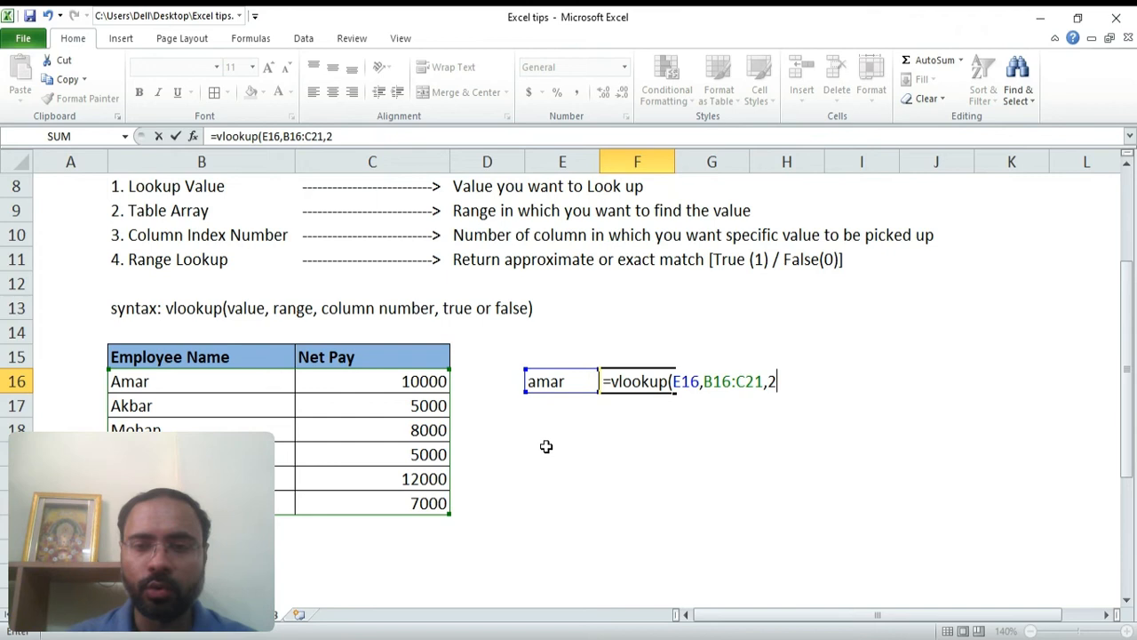
{"action": "type", "text": ","}
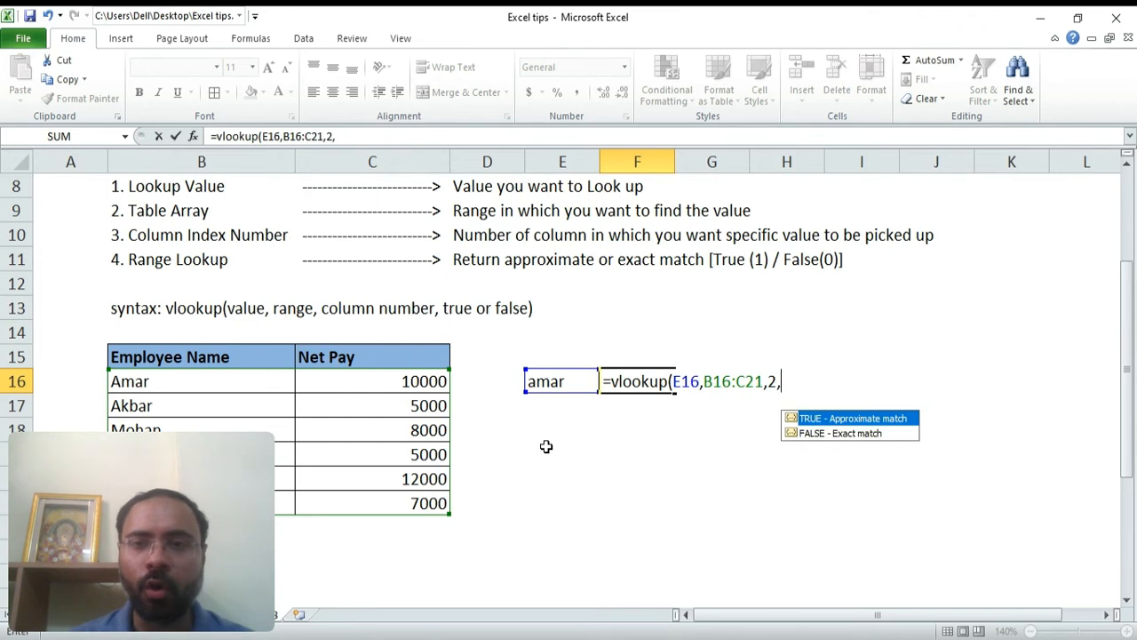
{"action": "type", "text": "0"}
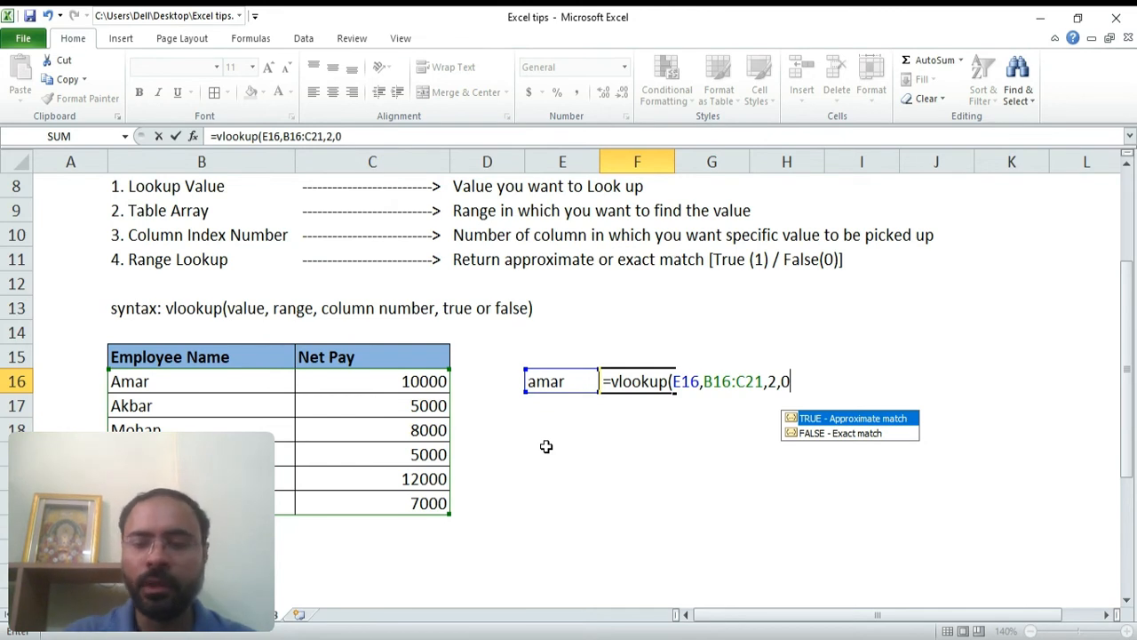
{"action": "type", "text": ")"}
{"action": "key", "text": "Return"}
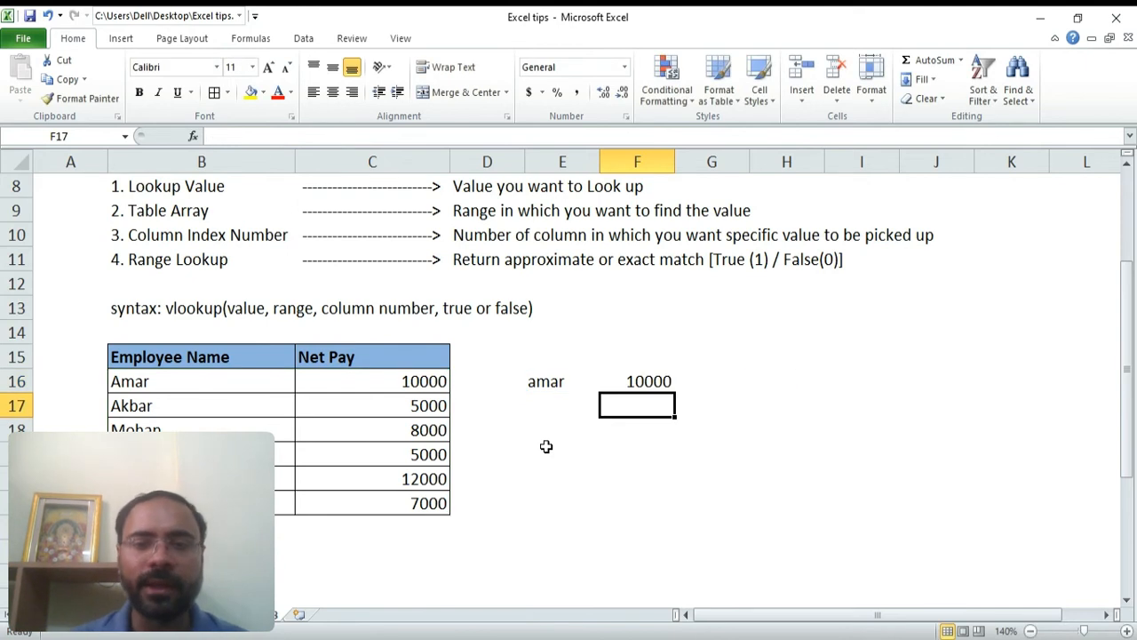
Fill the name and formula in E16:F16 down into row 17
{"action": "key", "text": "Up"}
{"action": "key", "text": "Left"}
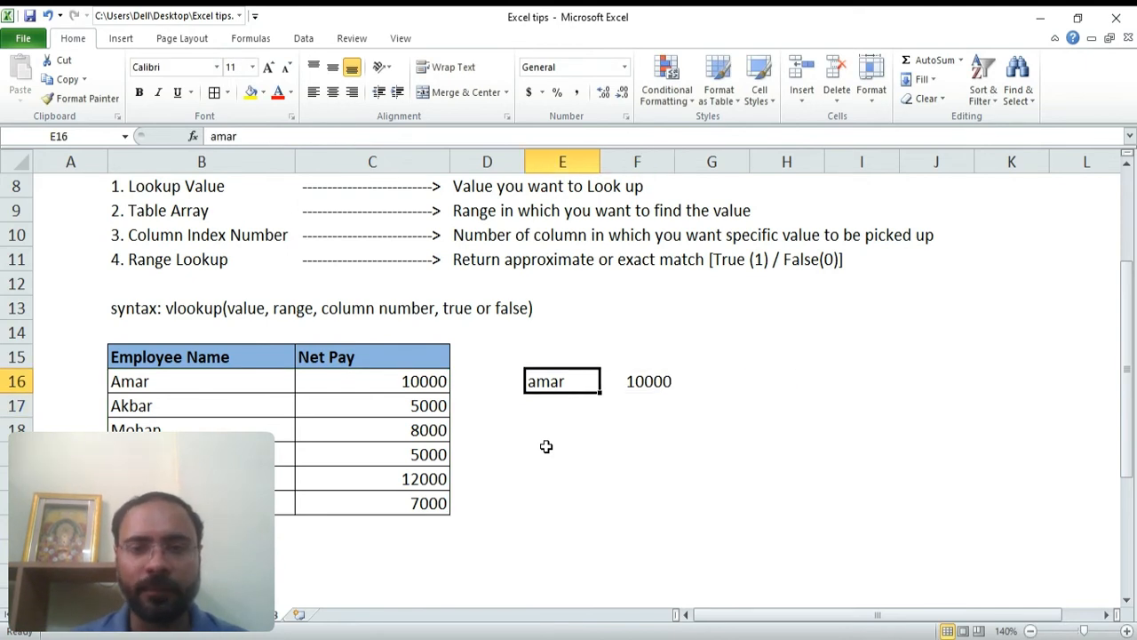
{"action": "key", "text": "shift+Right"}
{"action": "key", "text": "shift+Down"}
{"action": "key", "text": "ctrl+d"}
{"action": "key", "text": "Down"}
{"action": "key", "text": "Right"}
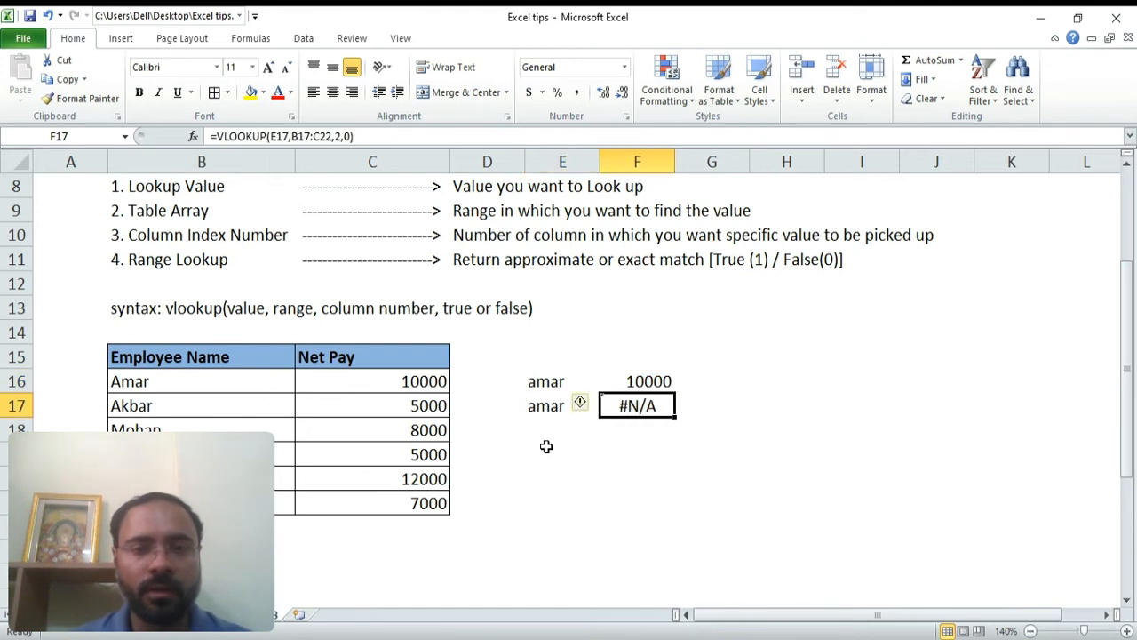
Inspect the formulas in F16 and F17 to compare their table array ranges
{"action": "key", "text": "F2"}
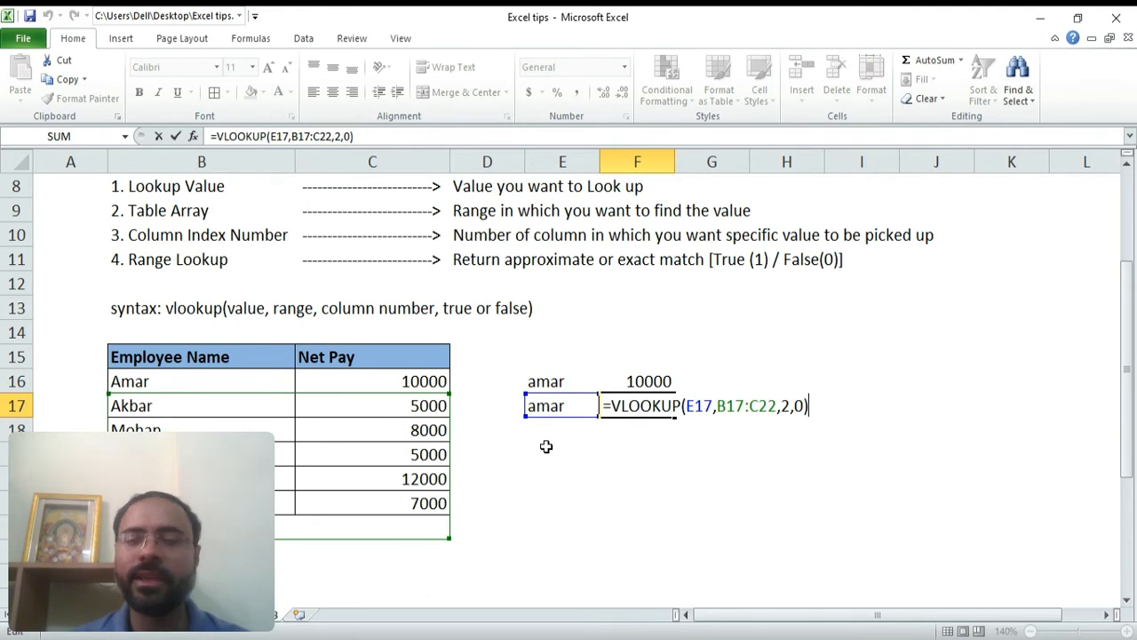
{"action": "key", "text": "ctrl+Return"}
{"action": "key", "text": "Down"}
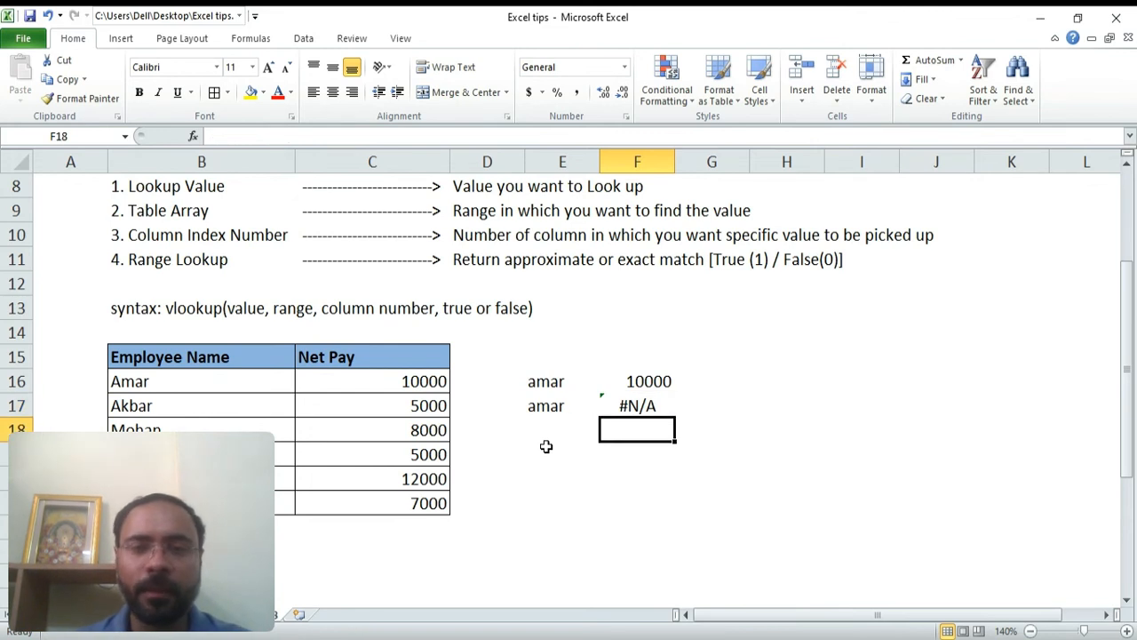
{"action": "key", "text": "Up"}
{"action": "key", "text": "Up"}
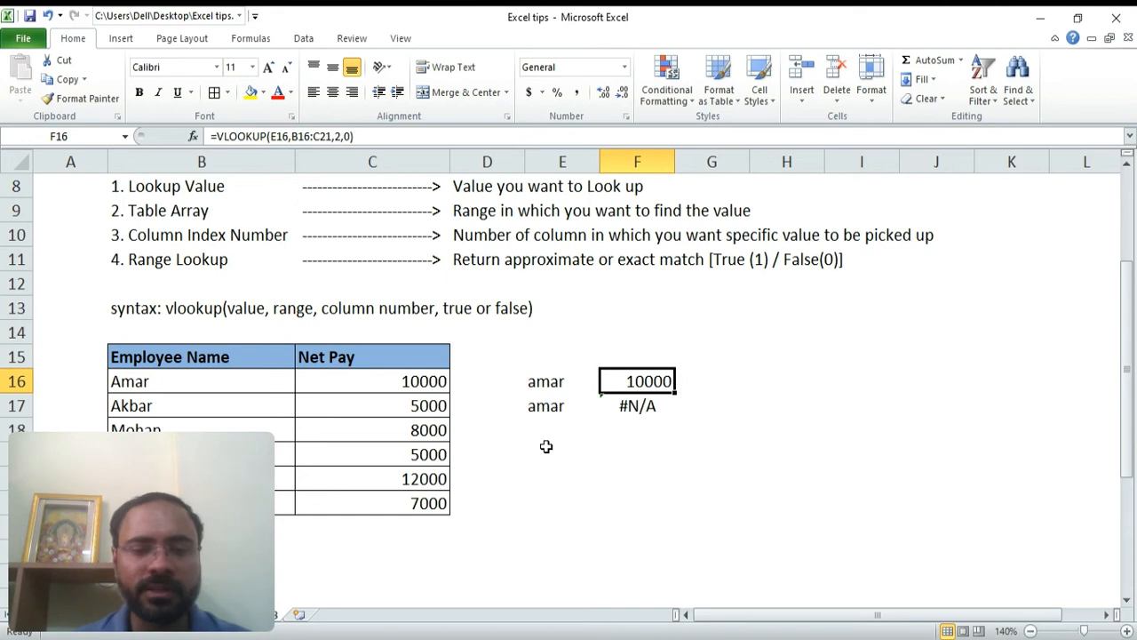
{"action": "key", "text": "F2"}
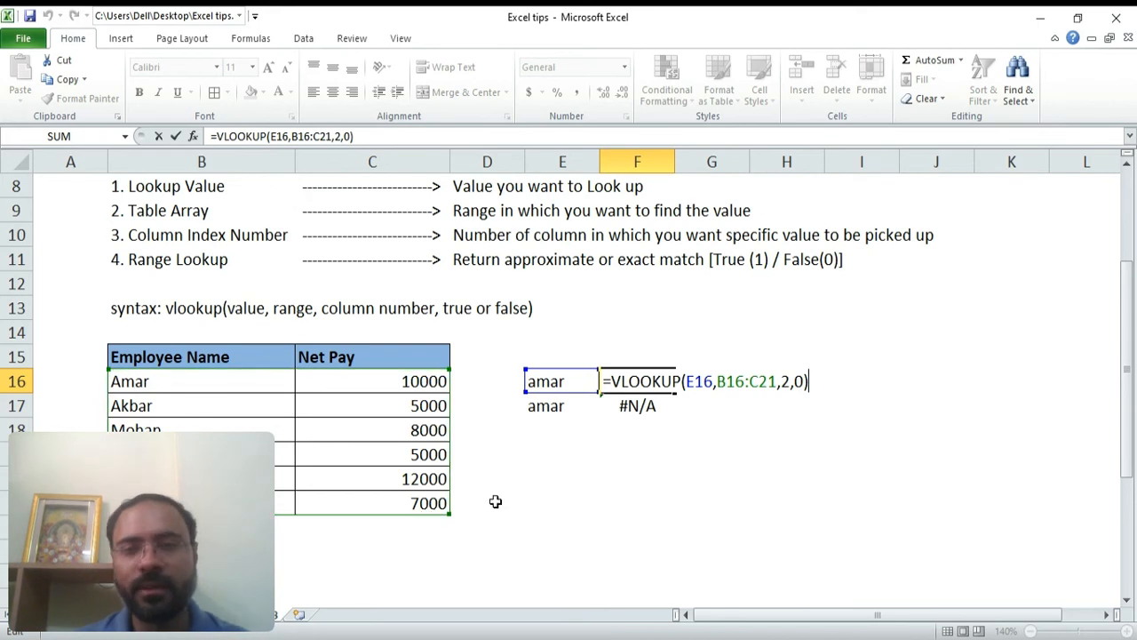
{"action": "key", "text": "ctrl+Return"}
{"action": "key", "text": "Down"}
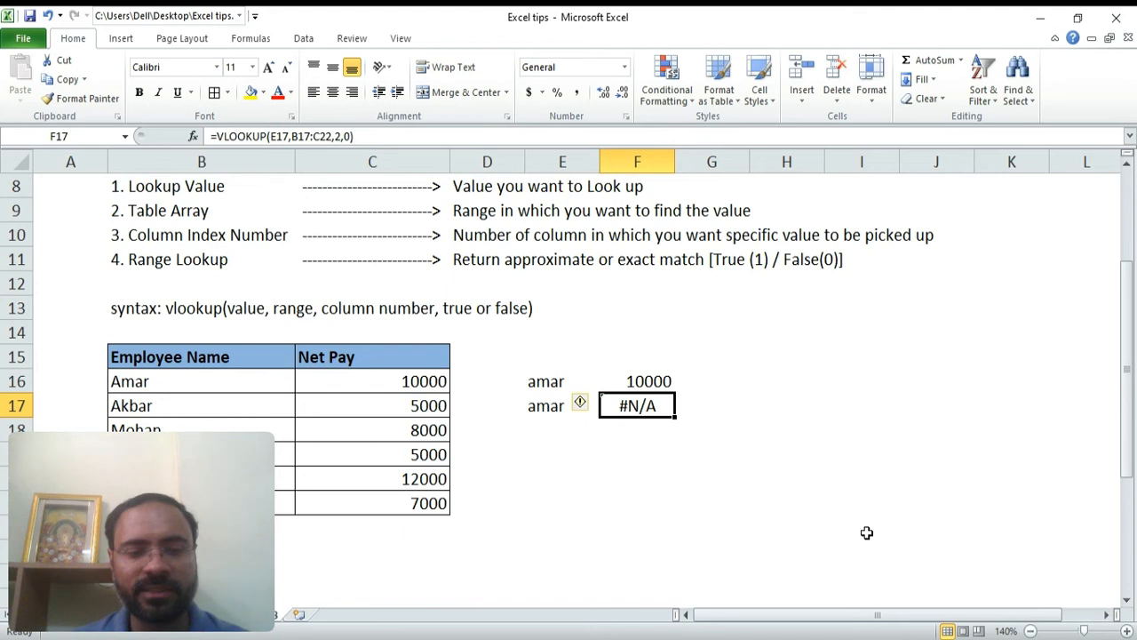
{"action": "key", "text": "F2"}
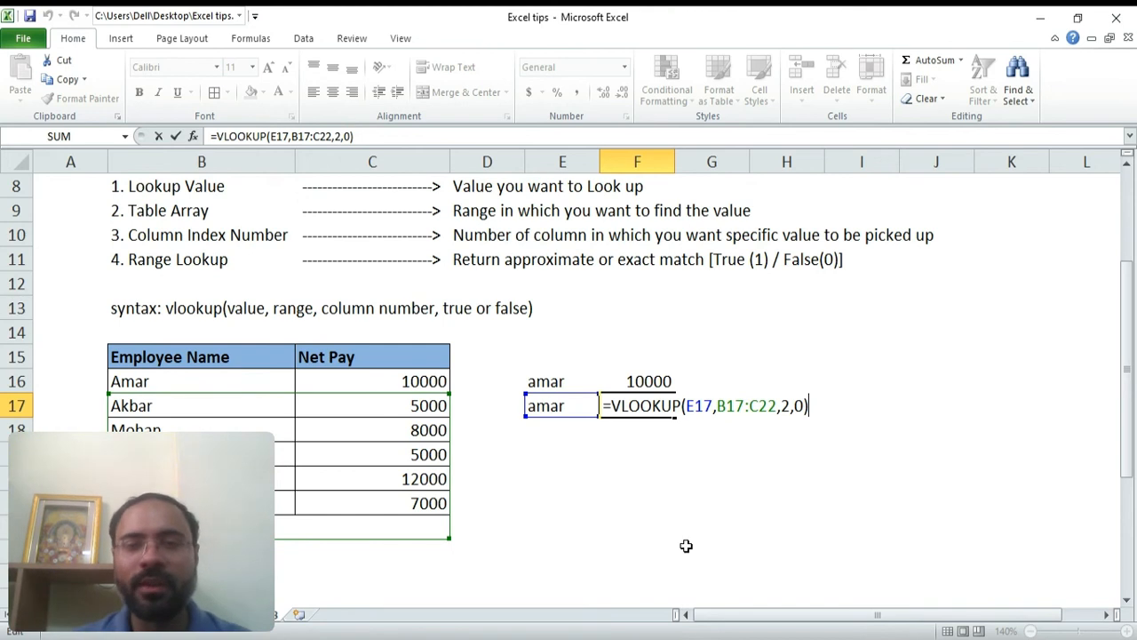
{"action": "key", "text": "Return"}
{"action": "key", "text": "Left"}
{"action": "key", "text": "Up"}
{"action": "key", "text": "Right"}
{"action": "key", "text": "Down"}
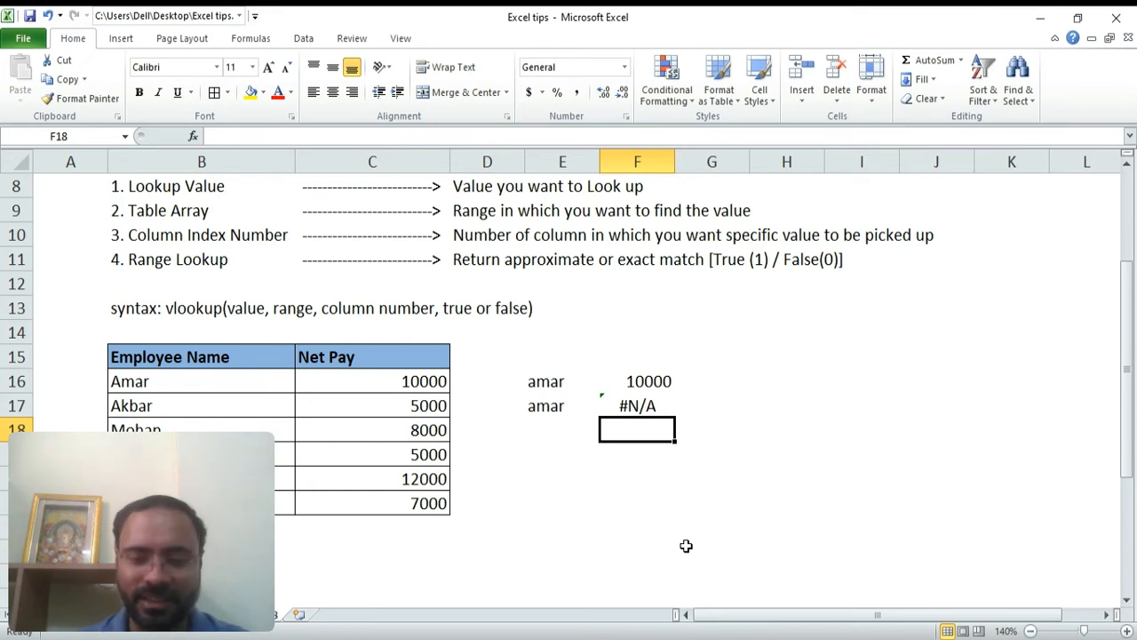
{"action": "key", "text": "Up"}
{"action": "key", "text": "Up"}
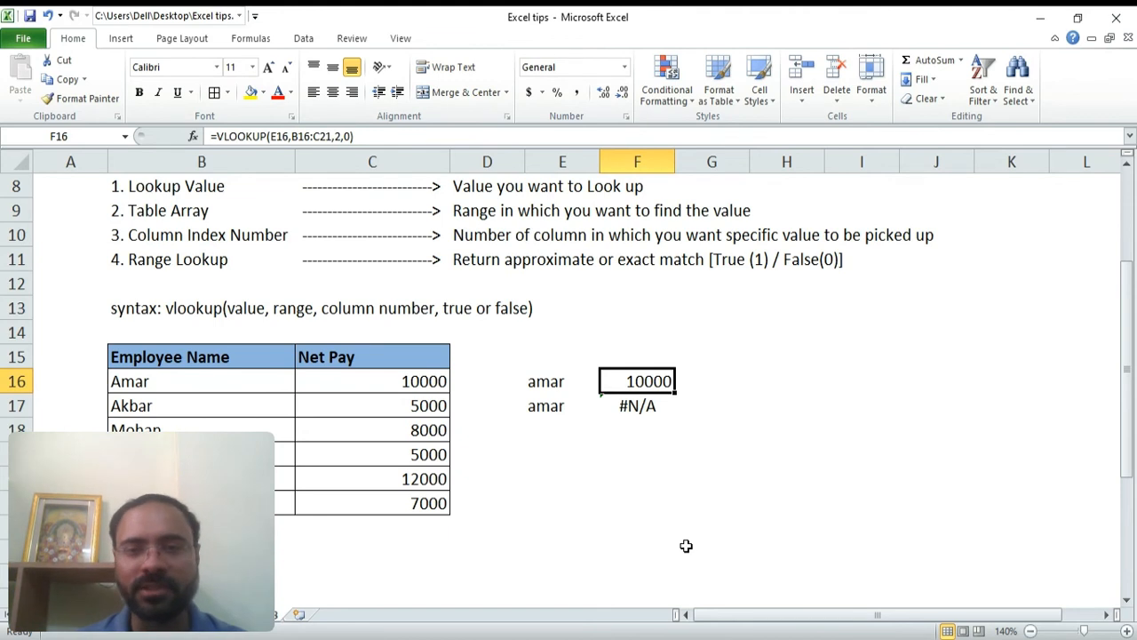
Make the table array in F16's formula absolute as $B$16:$C$21
{"action": "key", "text": "F2"}
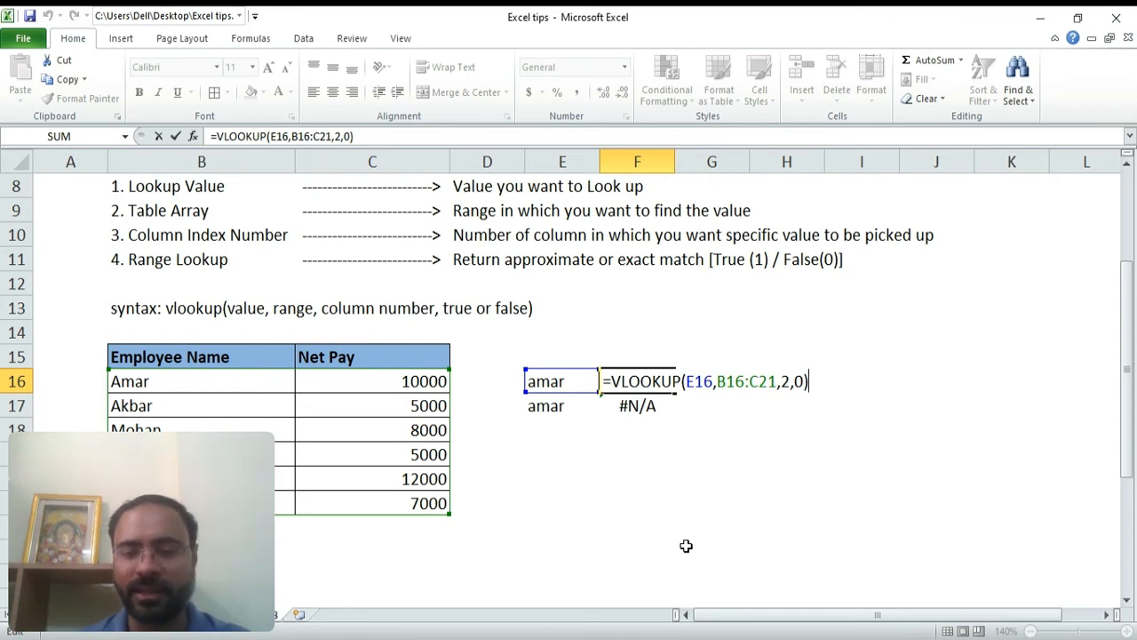
{"action": "key", "text": "Left"}
{"action": "key", "text": "Left"}
{"action": "key", "text": "Left"}
{"action": "key", "text": "Left"}
{"action": "key", "text": "Left"}
{"action": "key", "text": "Left"}
{"action": "key", "text": "Left"}
{"action": "key", "text": "Left"}
{"action": "key", "text": "Left"}
{"action": "key", "text": "Left"}
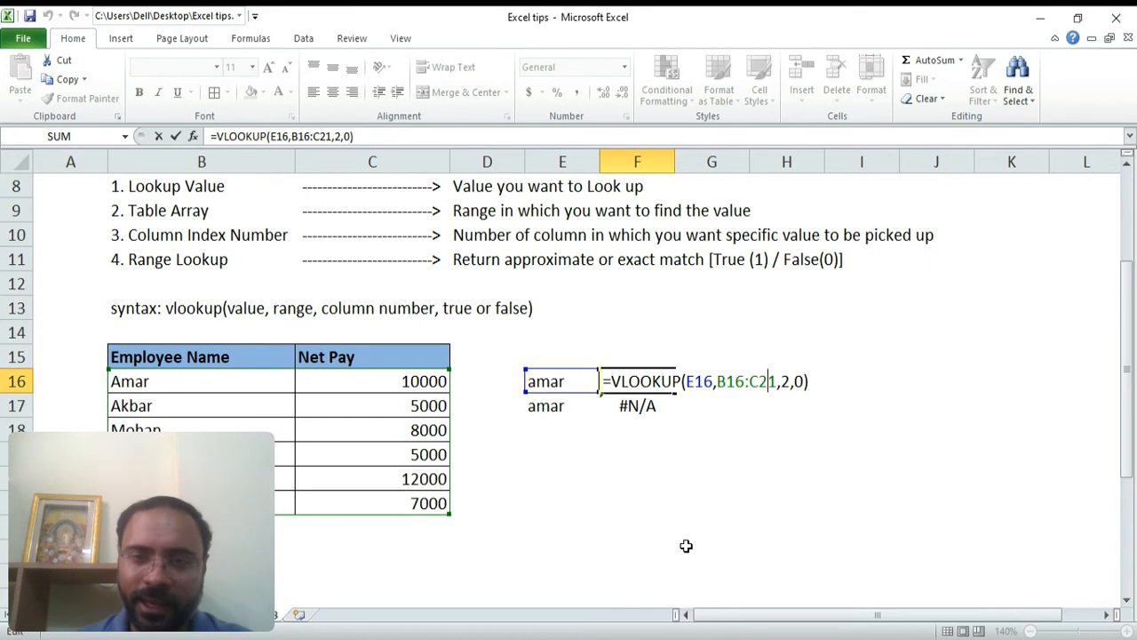
{"action": "key", "text": "Left"}
{"action": "key", "text": "Left"}
{"action": "key", "text": "F4"}
{"action": "key", "text": "Right"}
{"action": "key", "text": "Right"}
{"action": "key", "text": "Right"}
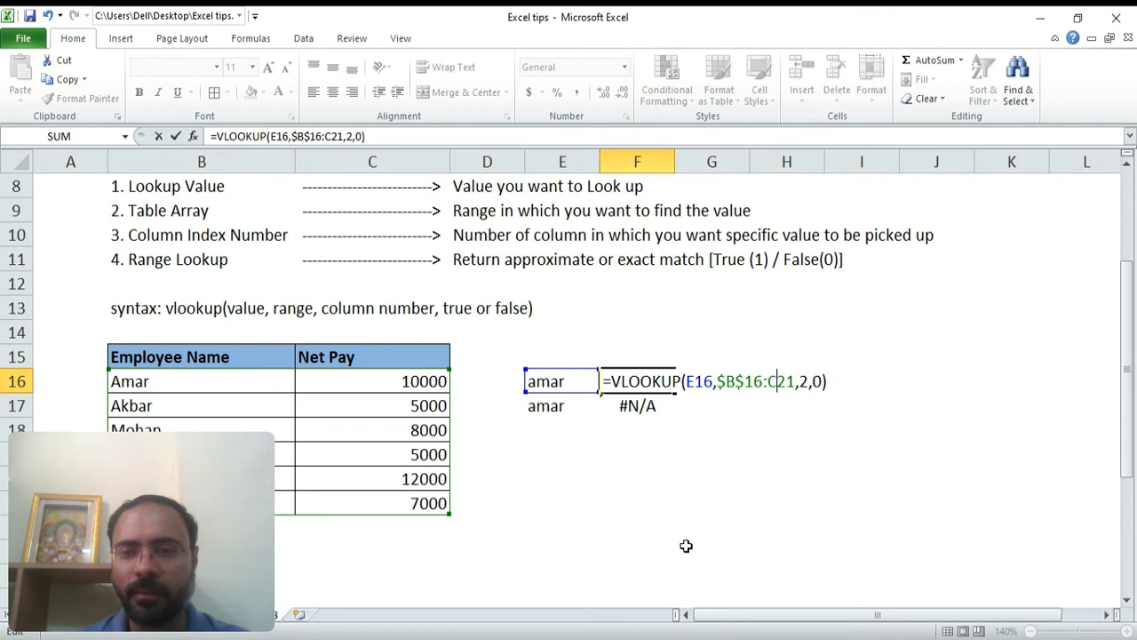
{"action": "key", "text": "F4"}
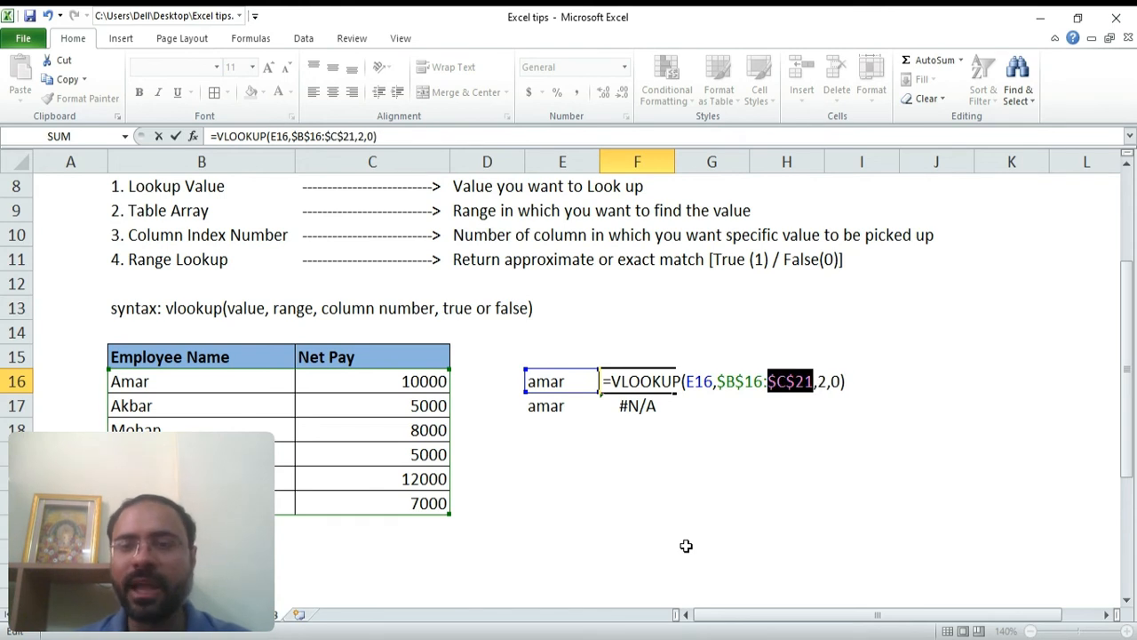
{"action": "key", "text": "Right"}
{"action": "key", "text": "Right"}
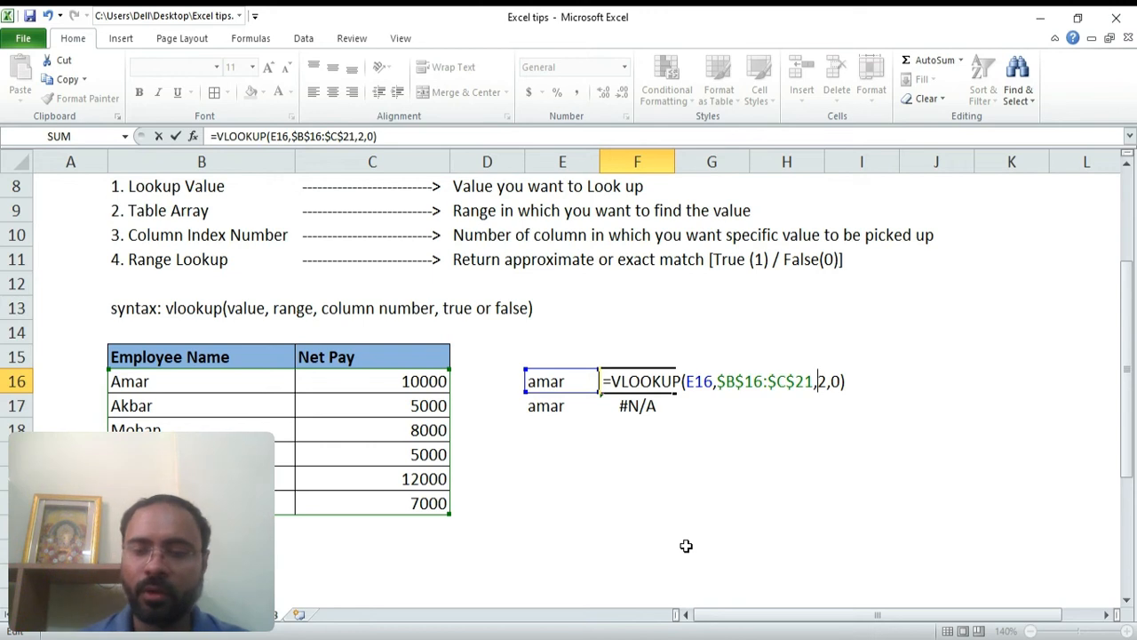
{"action": "key", "text": "Return"}
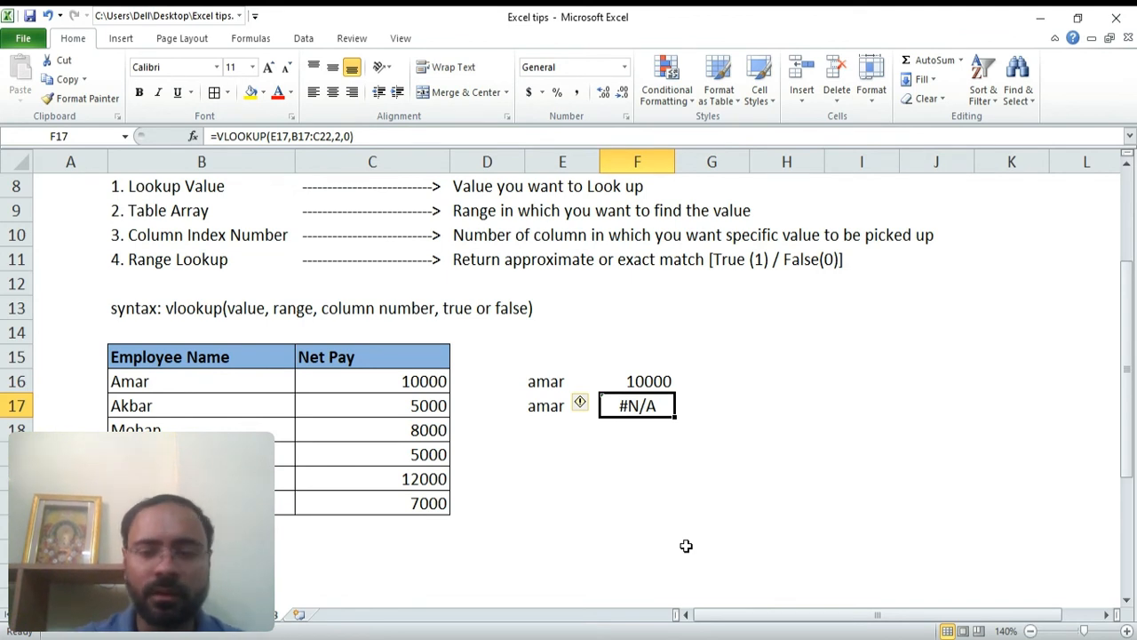
Highlight the employee table range B16:C21 to show the lookup range
{"action": "key", "text": "Left"}
{"action": "key", "text": "Left"}
{"action": "key", "text": "Left"}
{"action": "key", "text": "Up"}
{"action": "key", "text": "Left"}
{"action": "key", "text": "shift+Right"}
{"action": "key", "text": "shift+Down"}
{"action": "key", "text": "shift+Down"}
{"action": "key", "text": "shift+Down"}
{"action": "key", "text": "shift+Down"}
{"action": "key", "text": "shift+Down"}
{"action": "key", "text": "shift+Down"}
{"action": "key", "text": "shift+Up"}
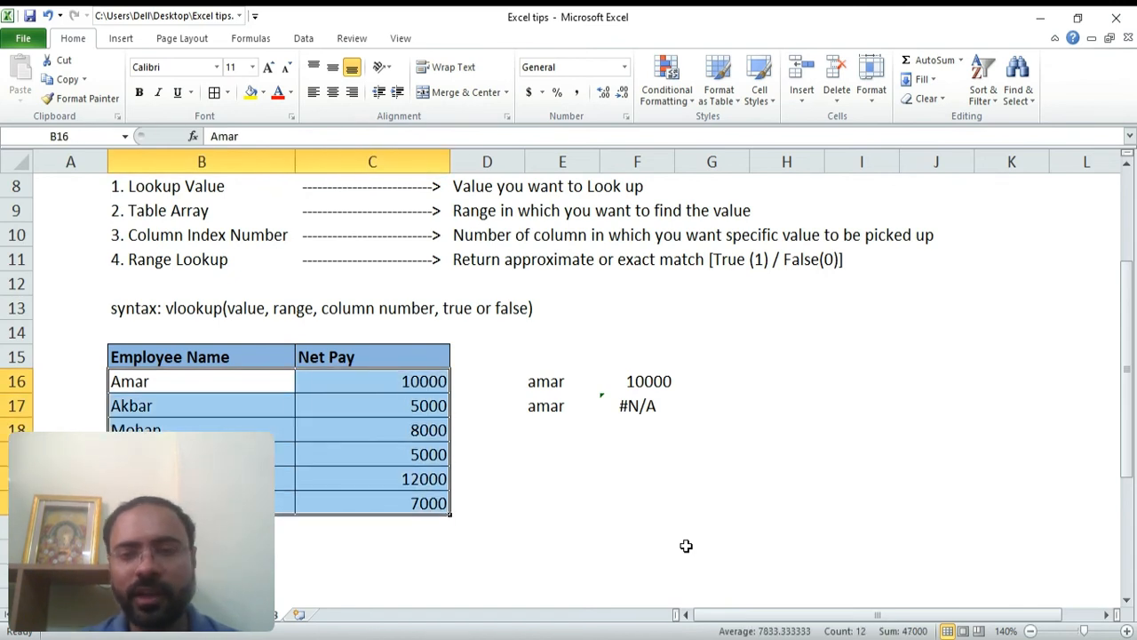
{"action": "key", "text": "Right"}
{"action": "key", "text": "Right"}
{"action": "key", "text": "Right"}
{"action": "key", "text": "Right"}
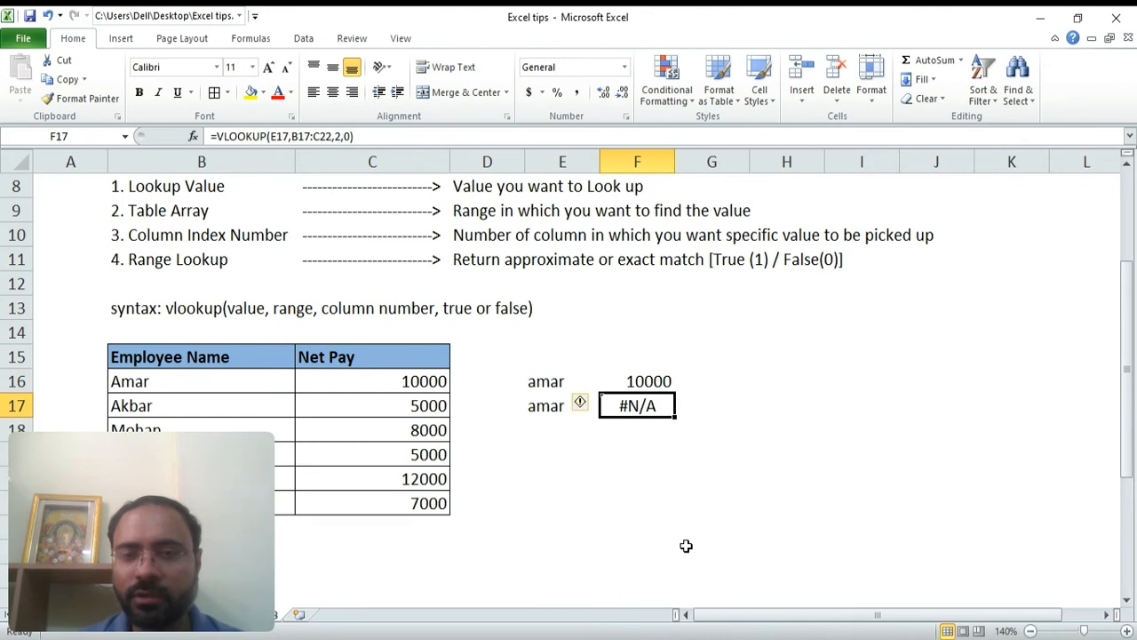
Fill the corrected formula from F16 down into F17
{"action": "key", "text": "shift+Down"}
{"action": "key", "text": "ctrl+d"}
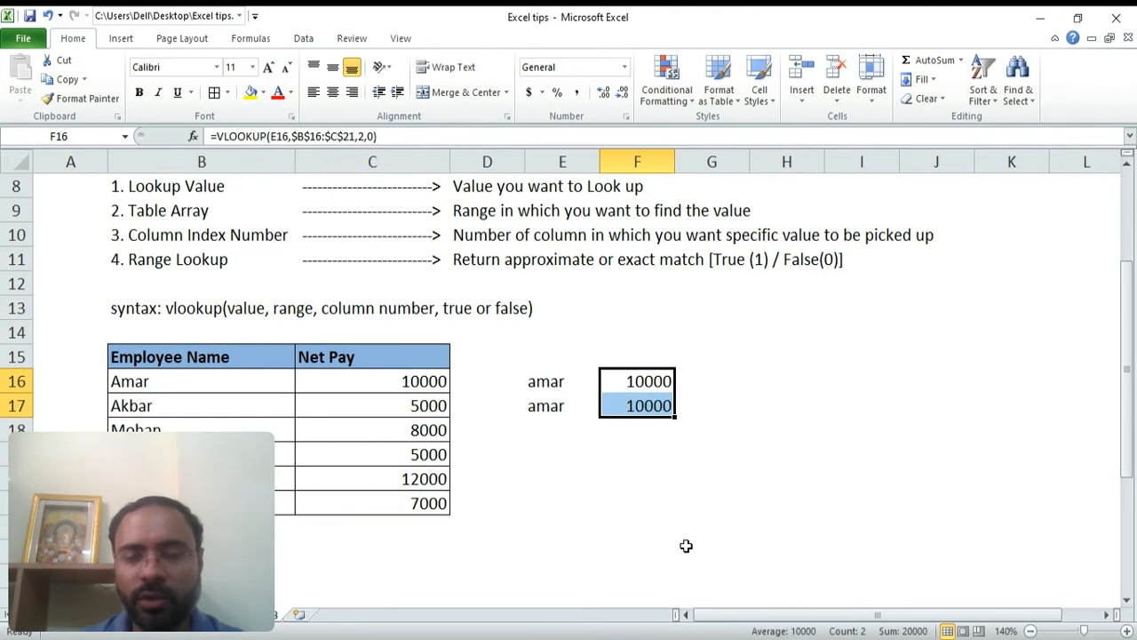
{"action": "key", "text": "Down"}
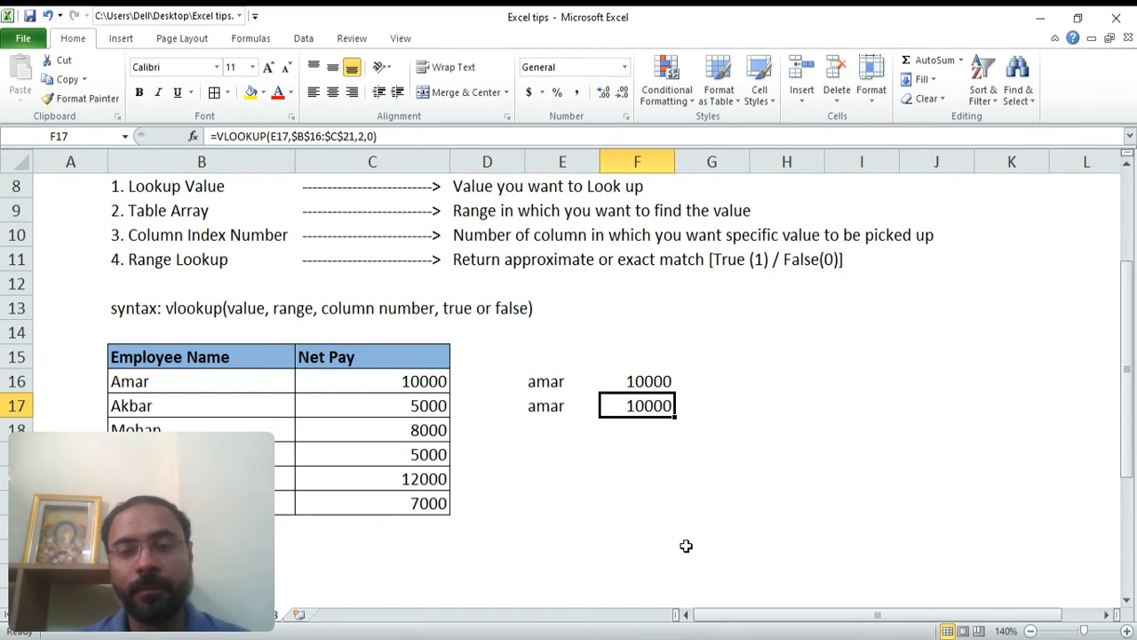
{"action": "key", "text": "Down"}
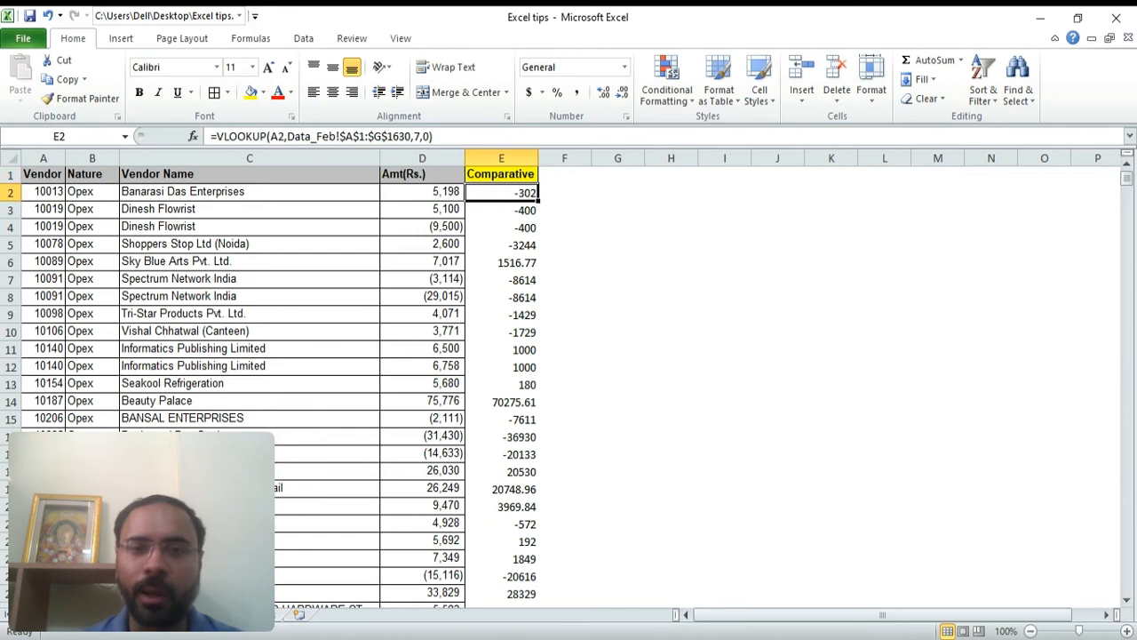
Clear the existing Comparative formulas from column E on the vendor sheet
{"action": "key", "text": "Up"}
{"action": "key", "text": "Down"}
{"action": "key", "text": "ctrl+shift+Down"}
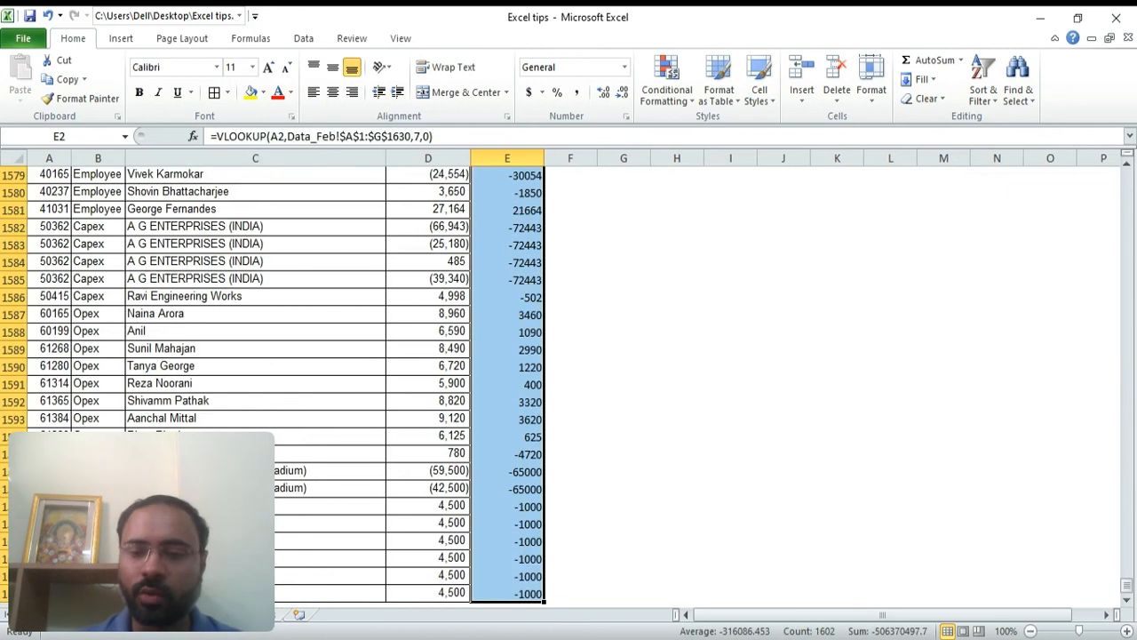
{"action": "key", "text": "Delete"}
{"action": "key", "text": "ctrl+BackSpace"}
{"action": "key", "text": "Up"}
{"action": "key", "text": "Down"}
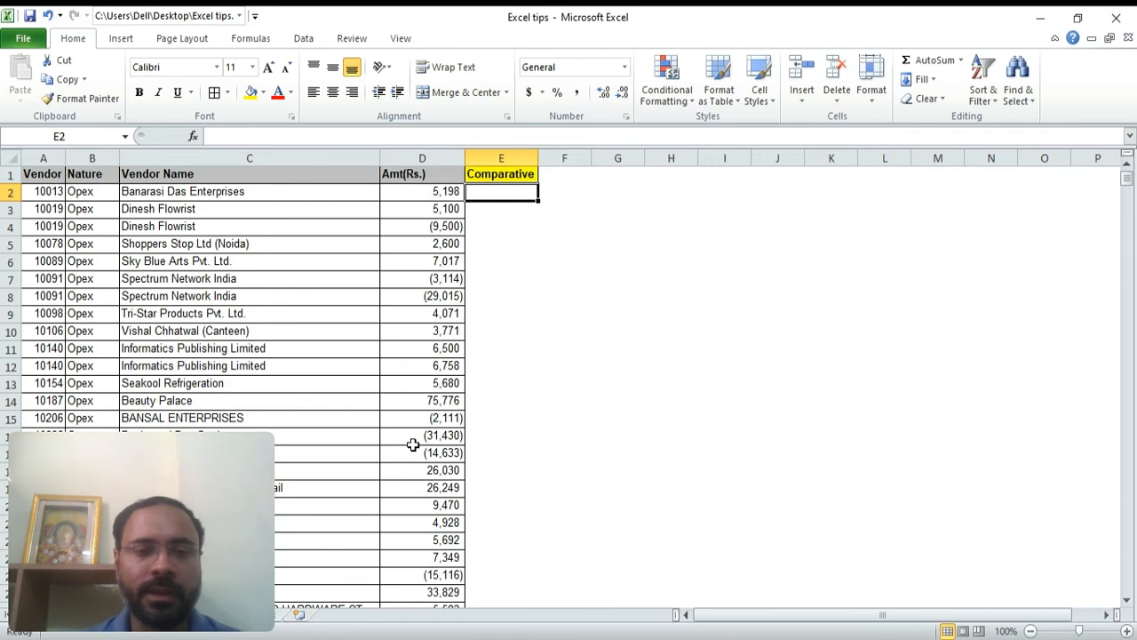
Examine the Data_Feb sheet's vendor columns and amounts, then return to the vendor sheet
{"action": "left_click", "coordinate": [137, 616]}
{"action": "key", "text": "Up"}
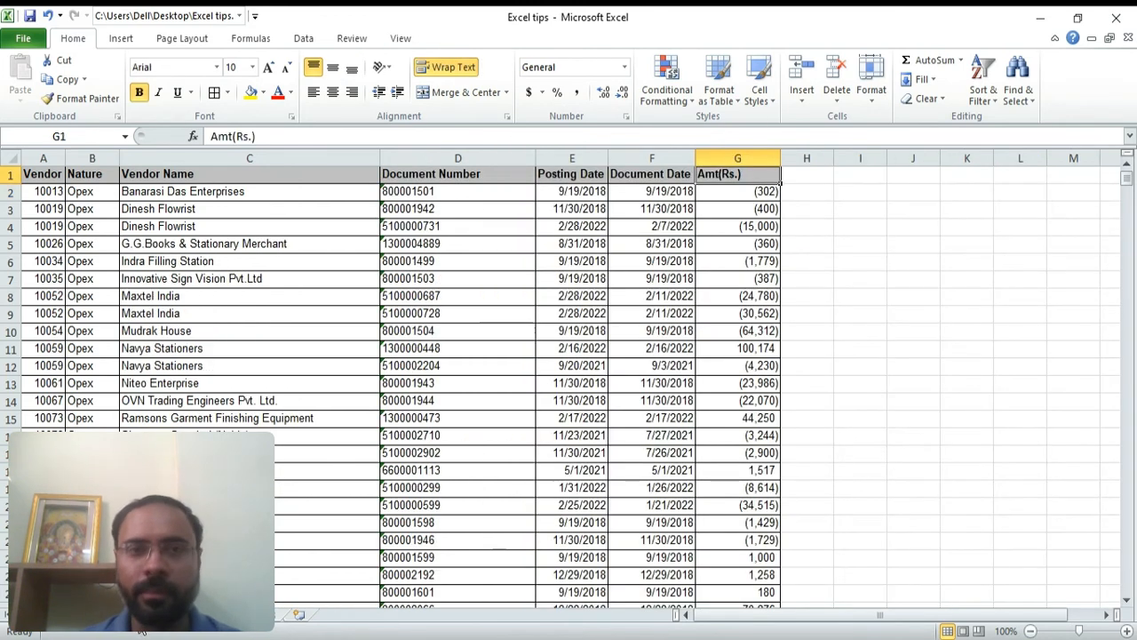
{"action": "key", "text": "Down"}
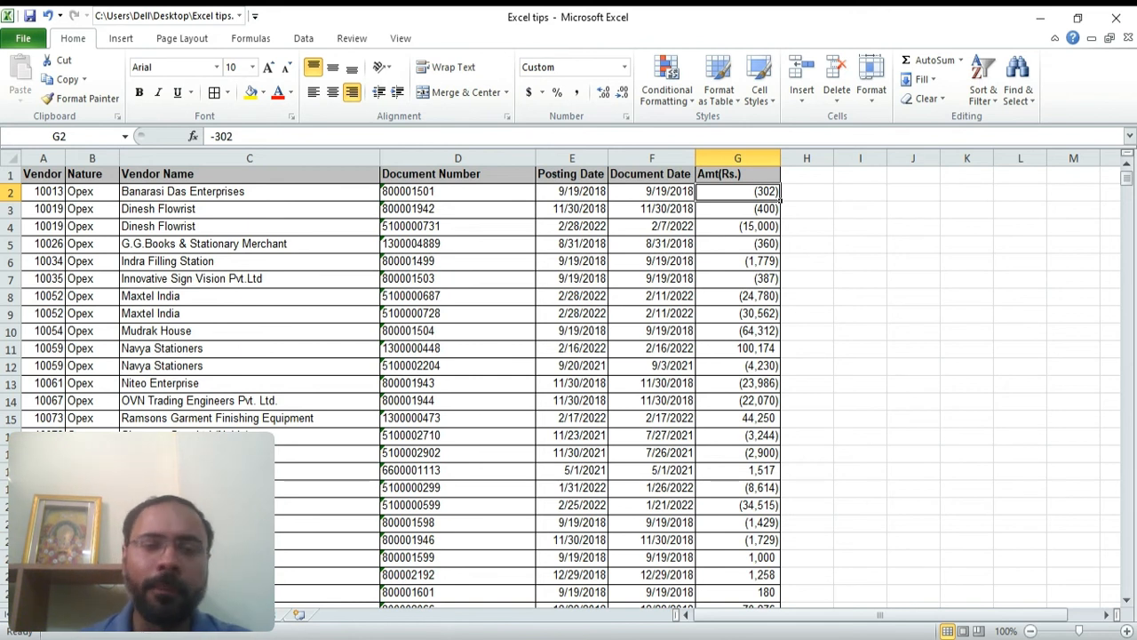
{"action": "left_click", "coordinate": [182, 616]}
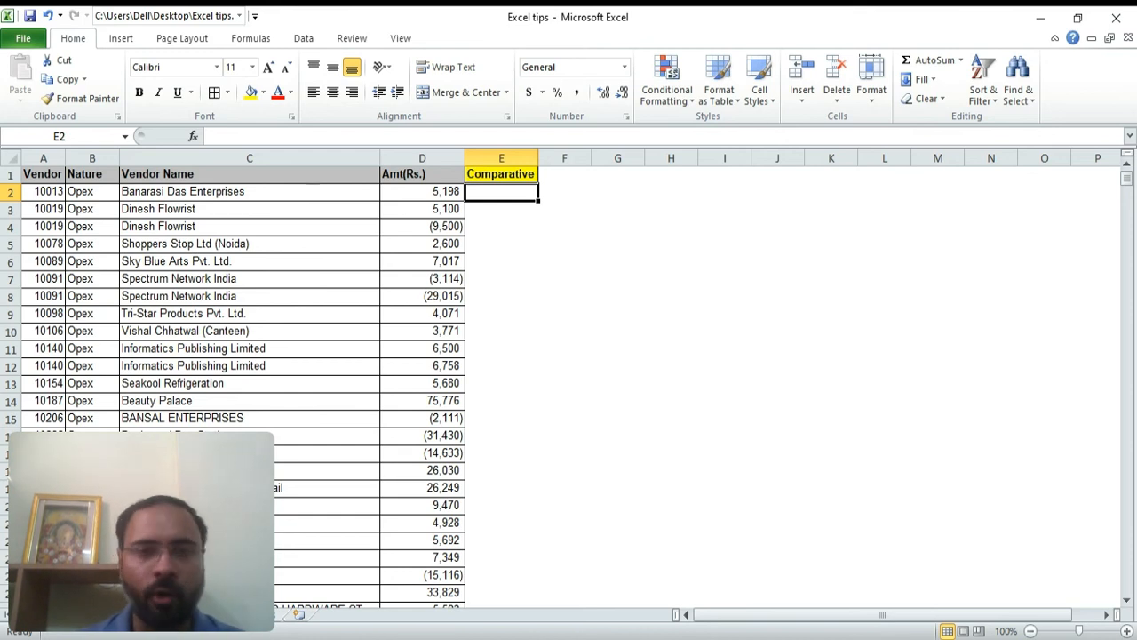
Start a VLOOKUP formula in E2 using A2 as the lookup value
{"action": "type", "text": "=vlo"}
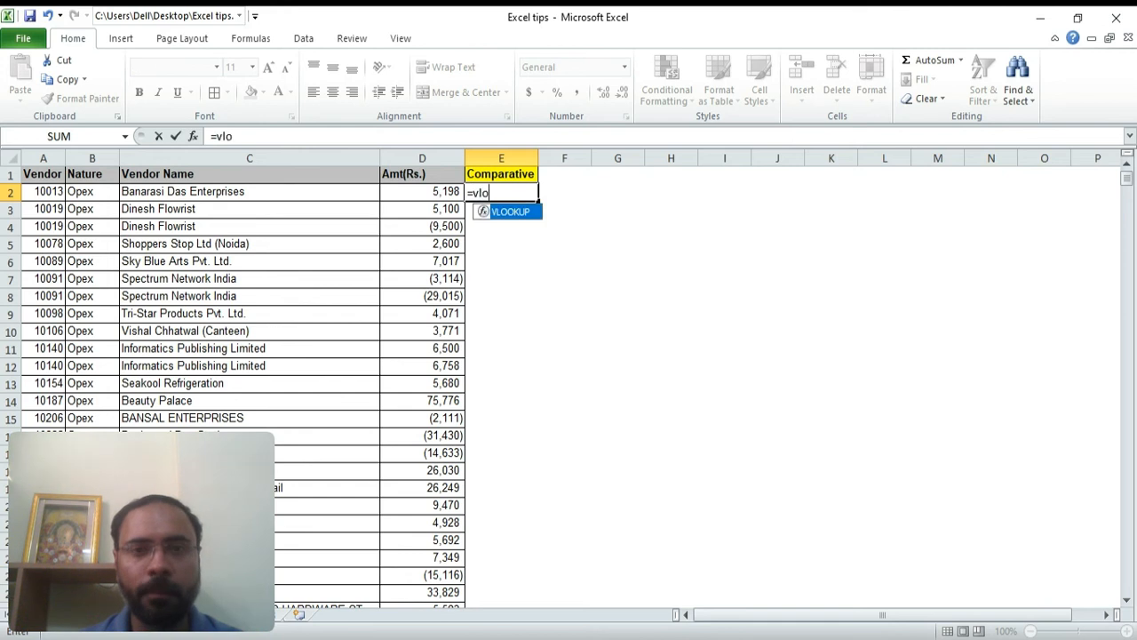
{"action": "key", "text": "Tab"}
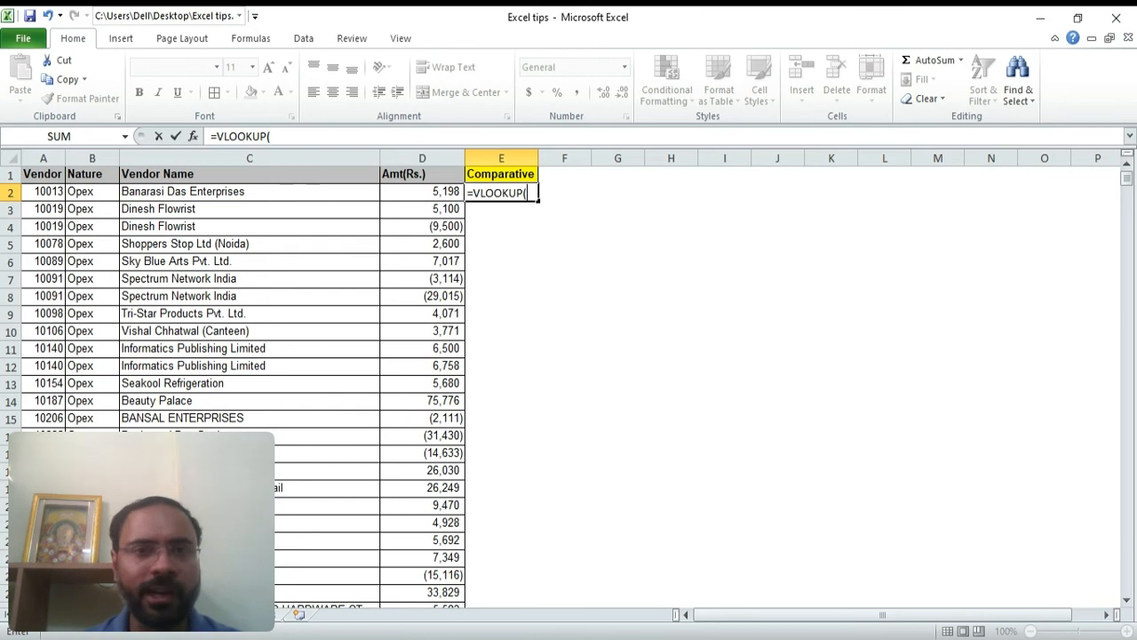
{"action": "key", "text": "ctrl+Left"}
{"action": "key", "text": "ctrl+Left"}
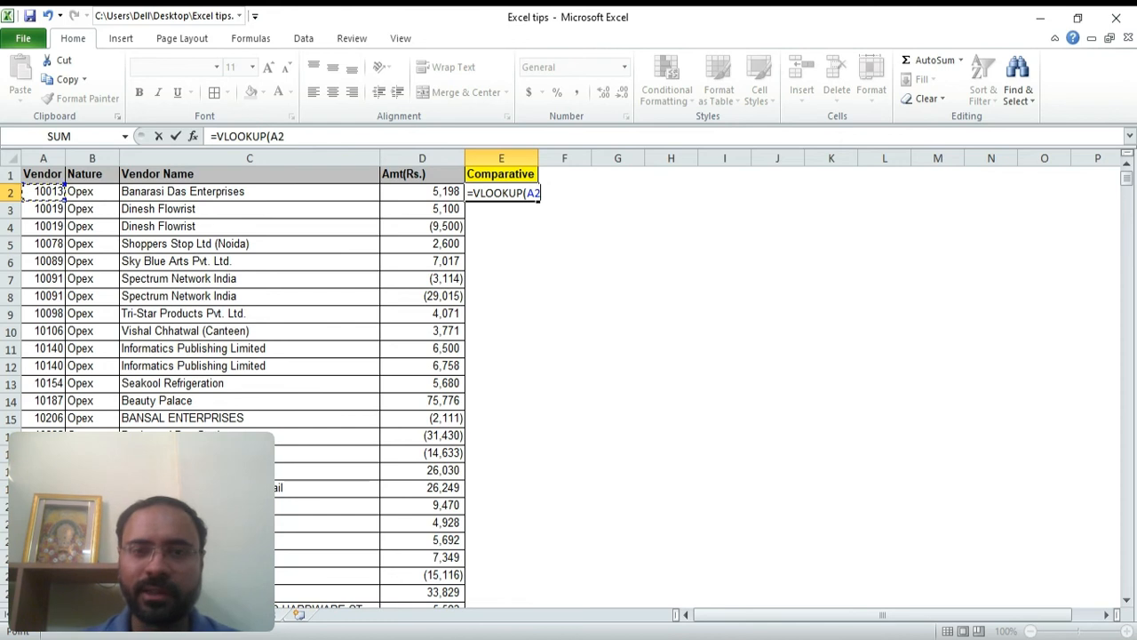
{"action": "type", "text": ","}
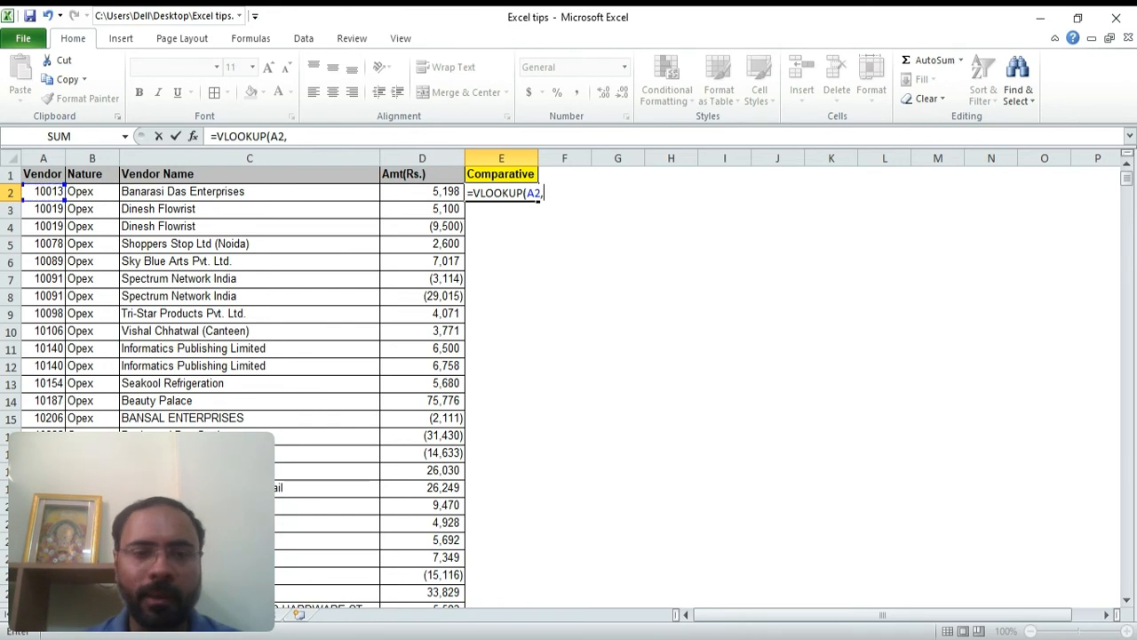
Set the table array to Data_Feb!$A$1:$G$1630 as an absolute reference
{"action": "key", "text": "ctrl+Page_Down"}
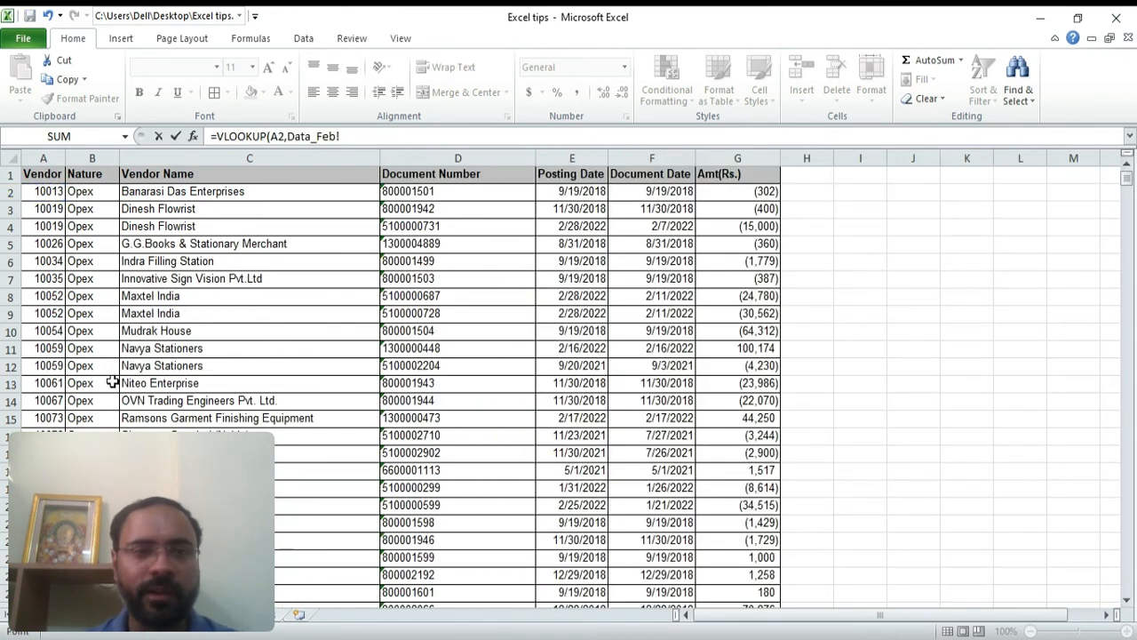
{"action": "left_click", "coordinate": [71, 313]}
{"action": "key", "text": "Left"}
{"action": "key", "text": "Up"}
{"action": "key", "text": "Up"}
{"action": "key", "text": "Up"}
{"action": "key", "text": "Up"}
{"action": "key", "text": "Up"}
{"action": "key", "text": "Up"}
{"action": "key", "text": "Up"}
{"action": "key", "text": "Up"}
{"action": "key", "text": "ctrl+shift+Right"}
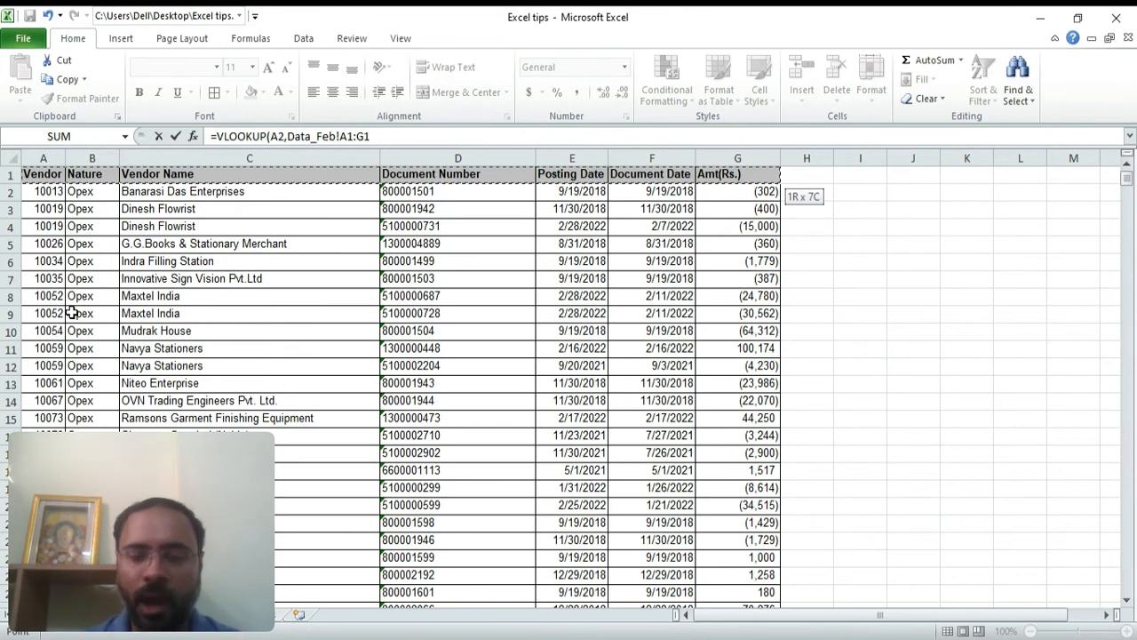
{"action": "key", "text": "ctrl+shift+Down"}
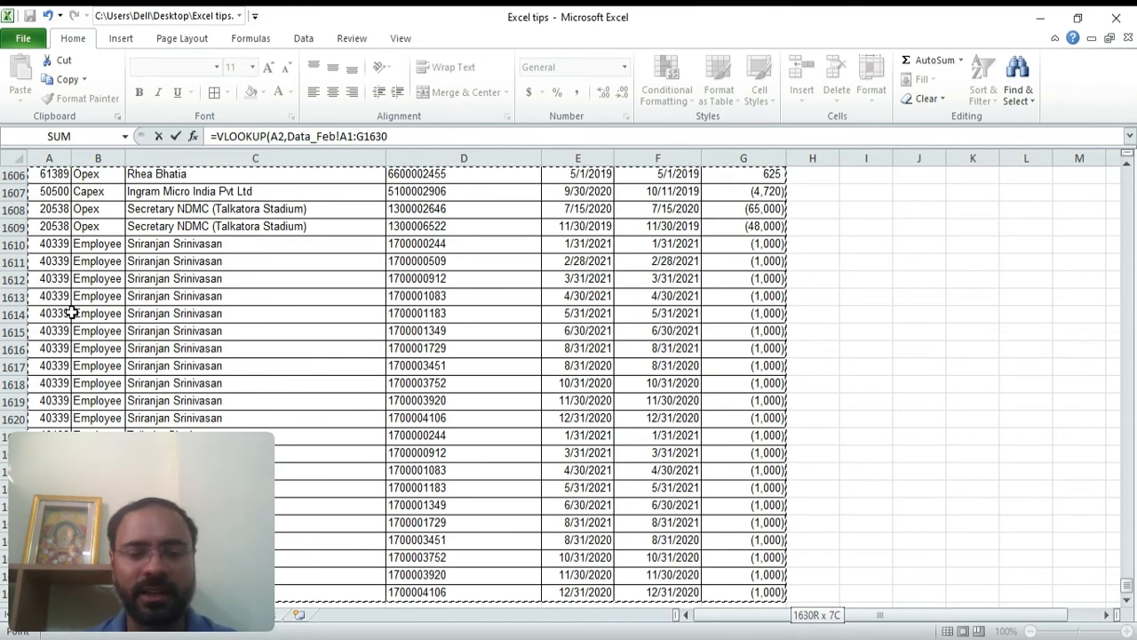
{"action": "key", "text": "F4"}
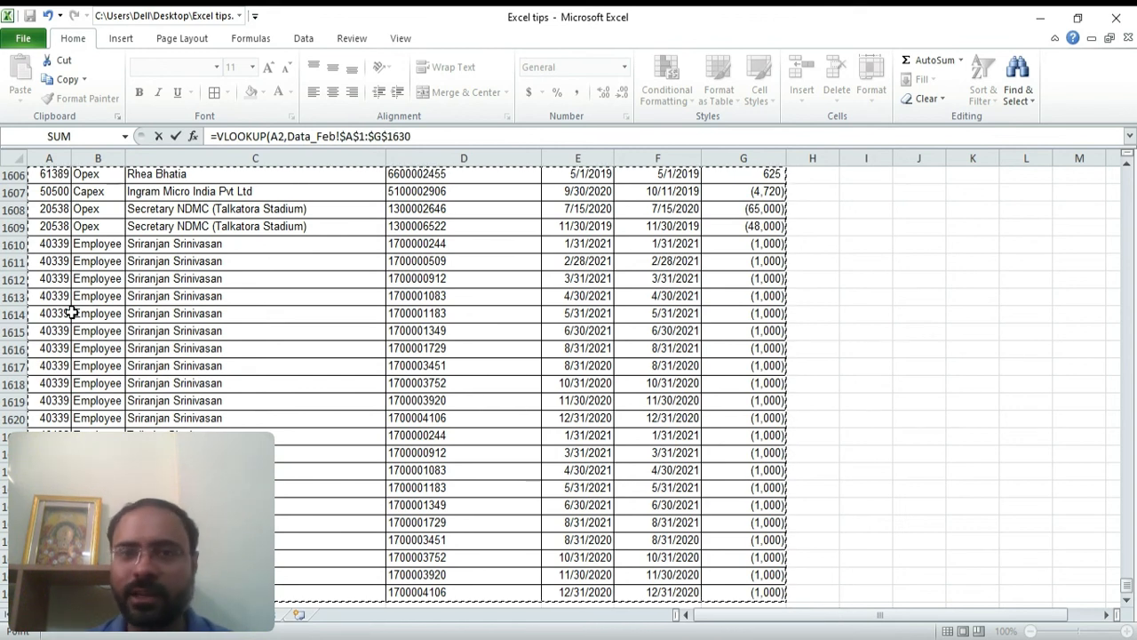
Complete the formula with column index 7 and range lookup 0 for an exact match
{"action": "type", "text": ","}
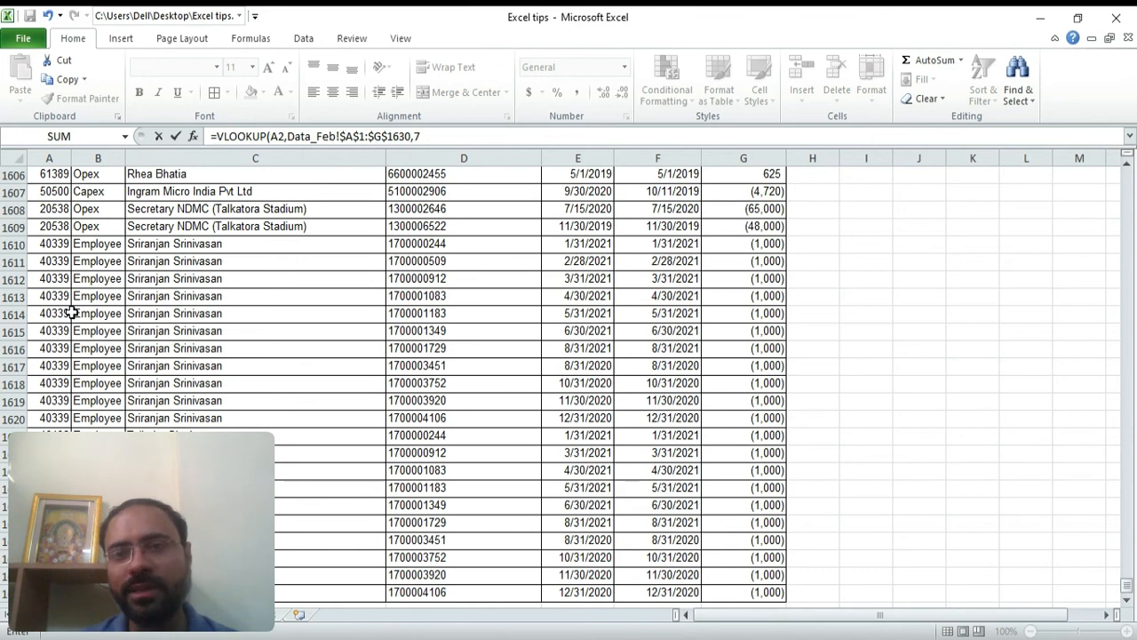
{"action": "type", "text": "7,0)"}
{"action": "key", "text": "Return"}
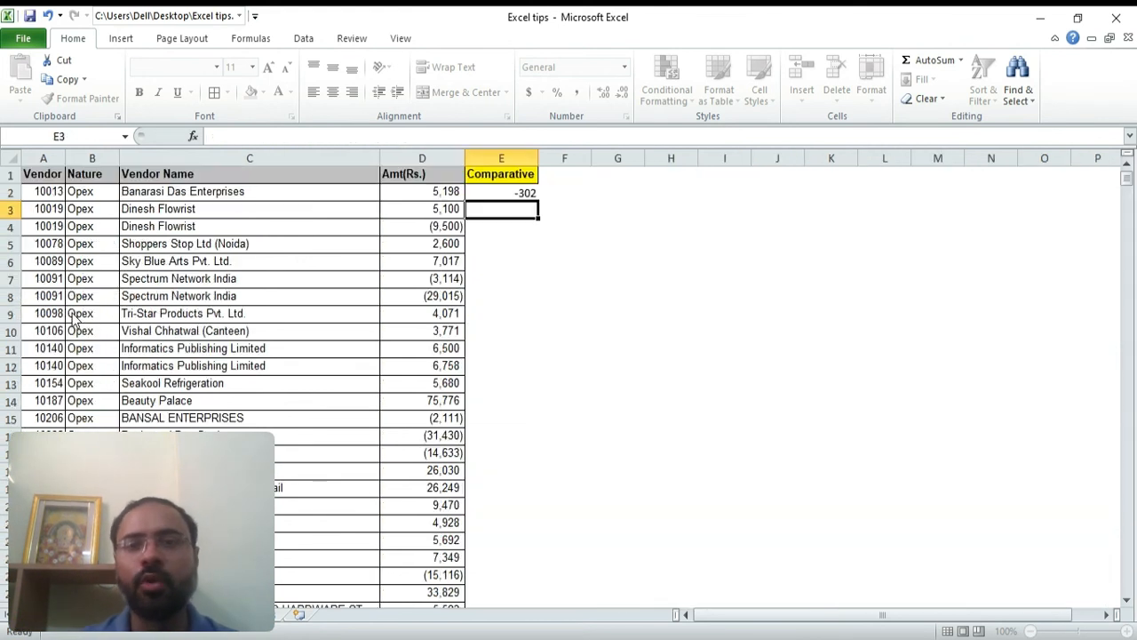
Inspect the lookup value in A2 and the VLOOKUP formula in E2
{"action": "key", "text": "Up"}
{"action": "key", "text": "Left"}
{"action": "key", "text": "Left"}
{"action": "key", "text": "Left"}
{"action": "key", "text": "Left"}
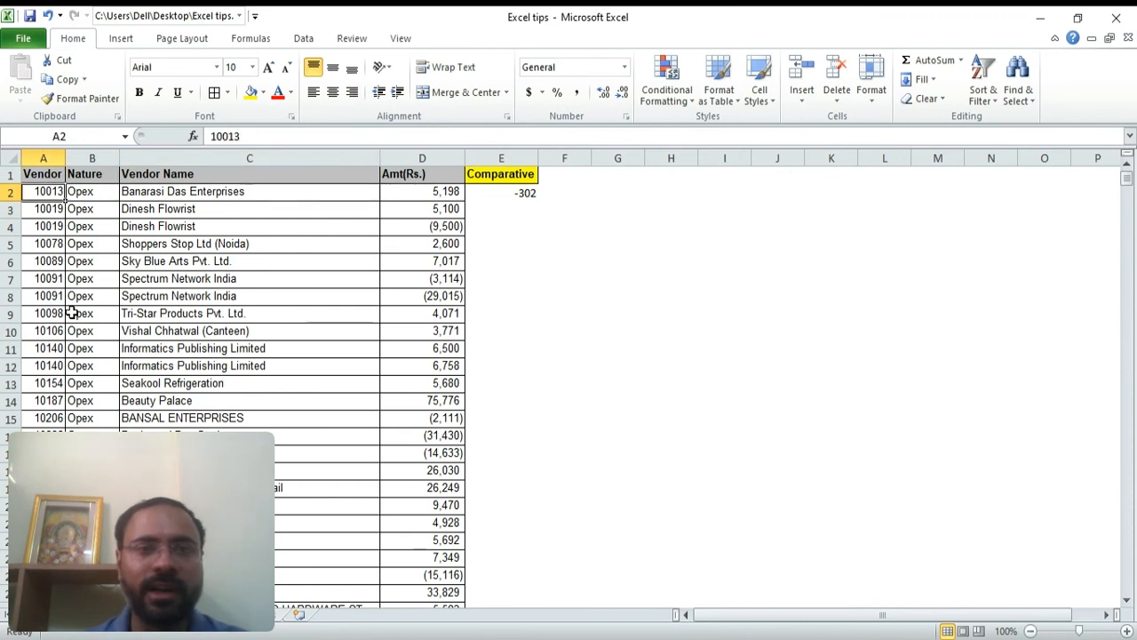
{"action": "key", "text": "Right"}
{"action": "key", "text": "Right"}
{"action": "key", "text": "Right"}
{"action": "key", "text": "Right"}
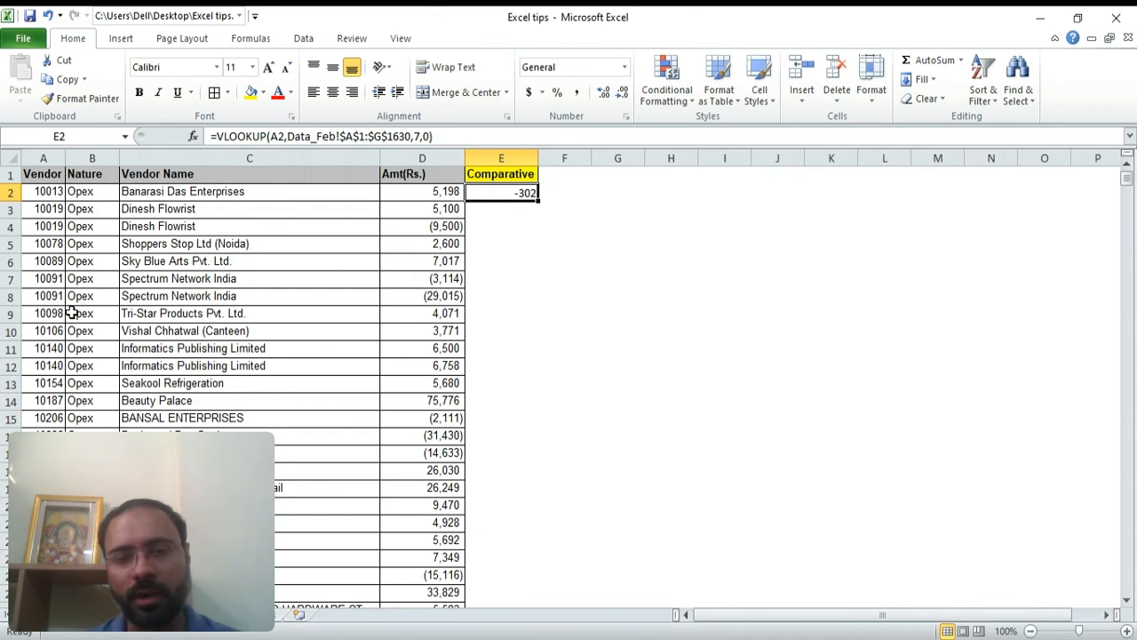
Copy the E2 formula down the Comparative column to the last vendor row
{"action": "key", "text": "ctrl+c"}
{"action": "key", "text": "Left"}
{"action": "key", "text": "Down"}
{"action": "key", "text": "ctrl+Down"}
{"action": "key", "text": "Right"}
{"action": "key", "text": "ctrl+shift+Up"}
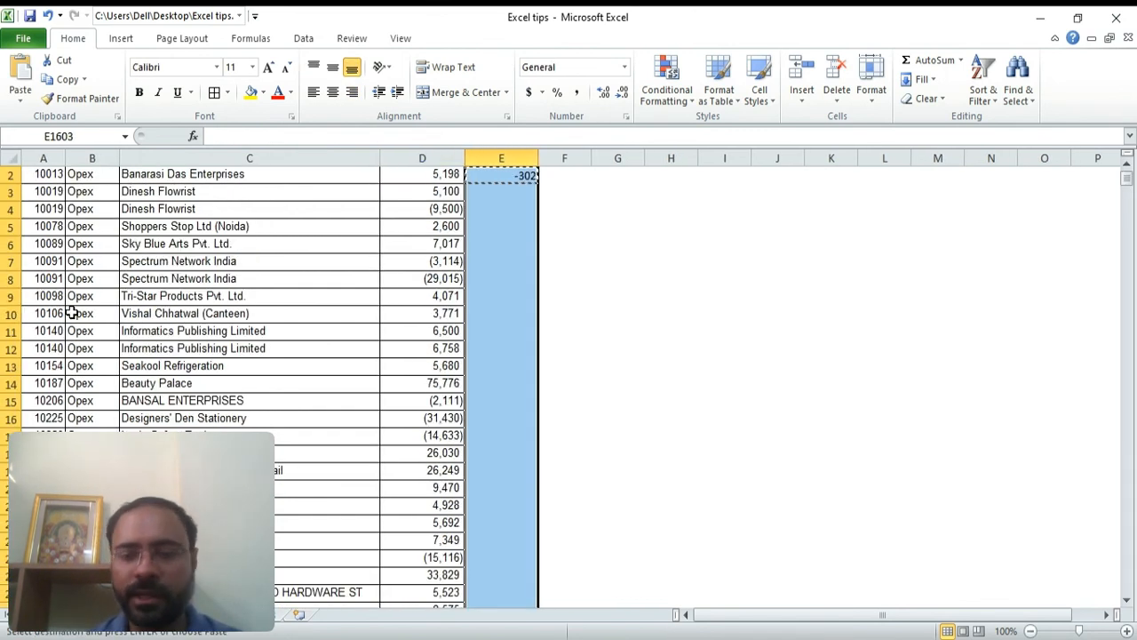
{"action": "key", "text": "Return"}
Add the heading Analyse in F1 next to the Comparative column
{"action": "key", "text": "Up"}
{"action": "key", "text": "Up"}
{"action": "key", "text": "Up"}
{"action": "key", "text": "Up"}
{"action": "key", "text": "ctrl+Up"}
{"action": "key", "text": "Down"}
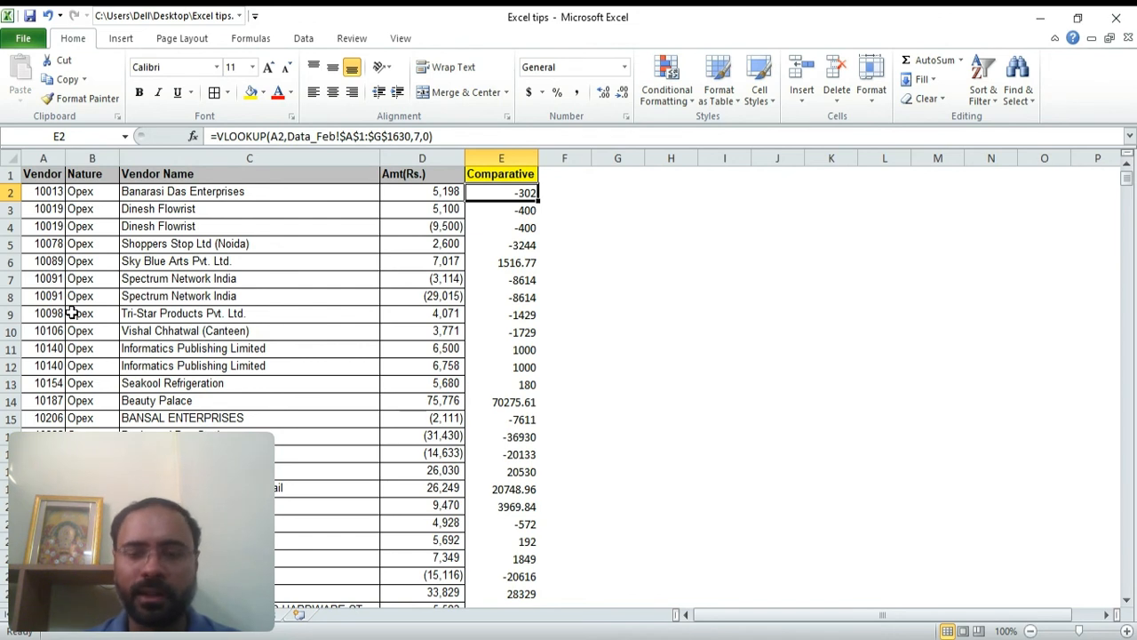
{"action": "key", "text": "Up"}
{"action": "key", "text": "Right"}
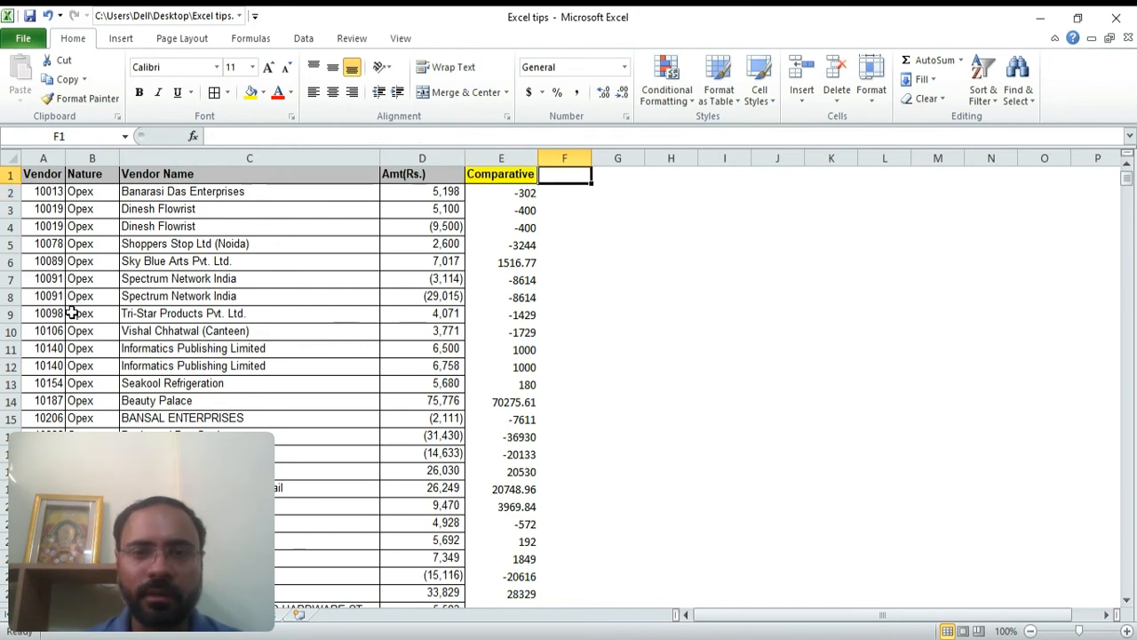
{"action": "type", "text": "An"}
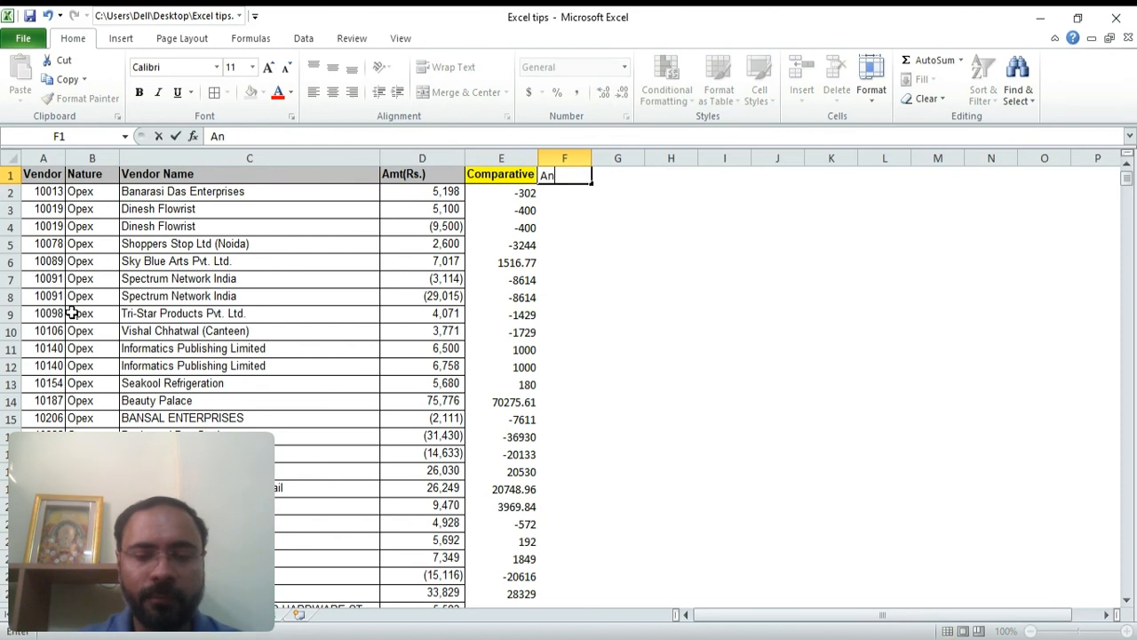
{"action": "type", "text": "alyse"}
{"action": "key", "text": "Return"}
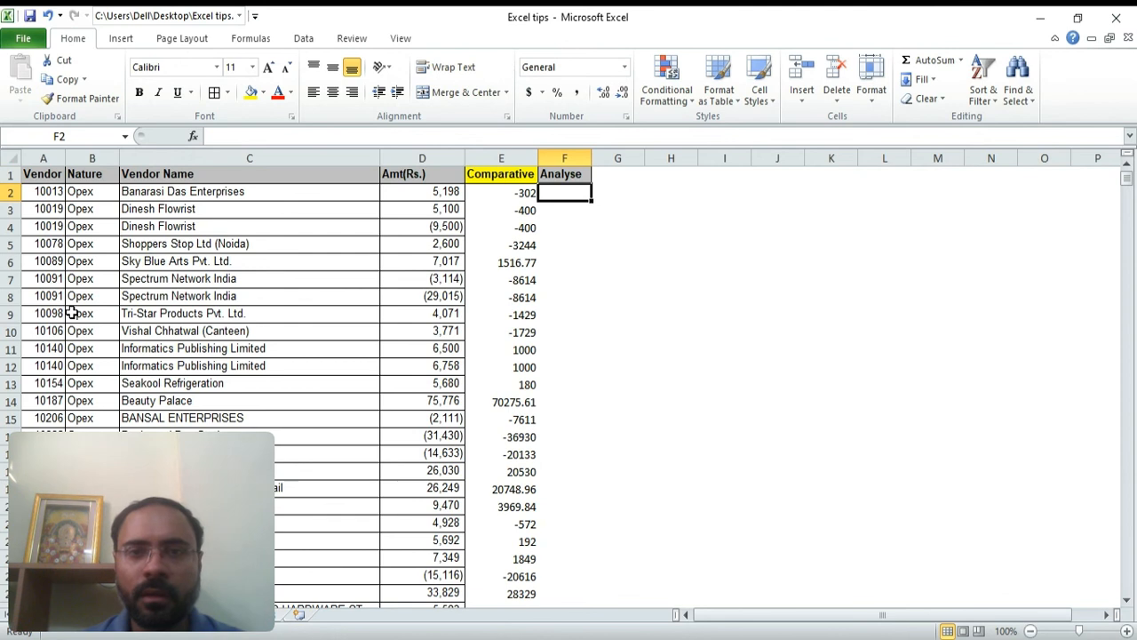
Enter a formula in F2 subtracting the Comparative value E2 from the amount in D2
{"action": "key", "text": "Left"}
{"action": "key", "text": "Left"}
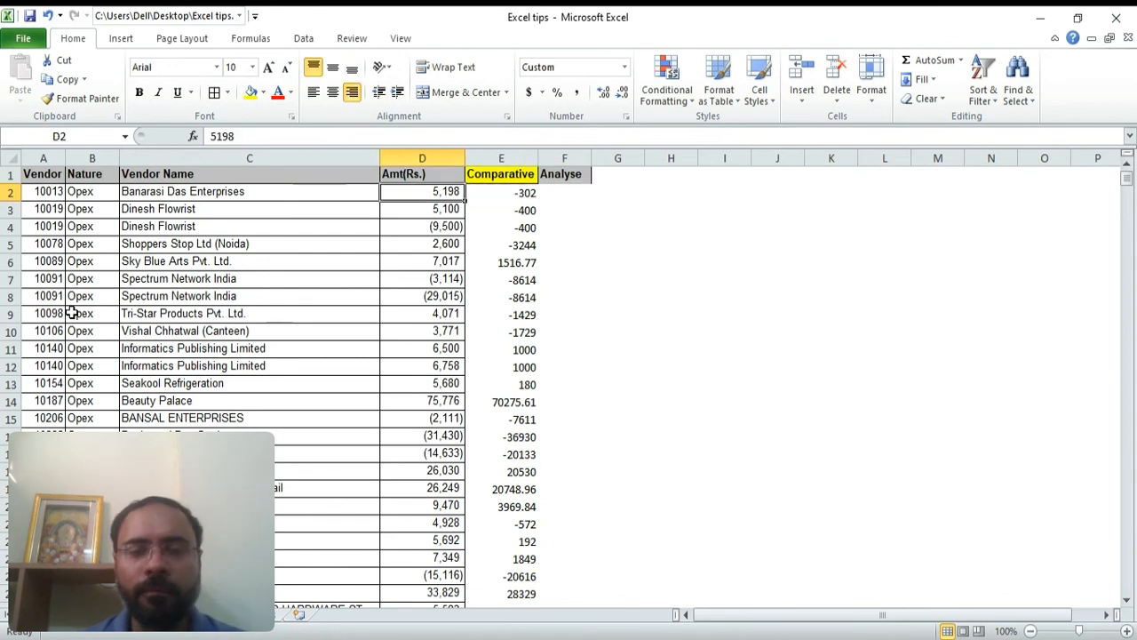
{"action": "key", "text": "Right"}
{"action": "key", "text": "Right"}
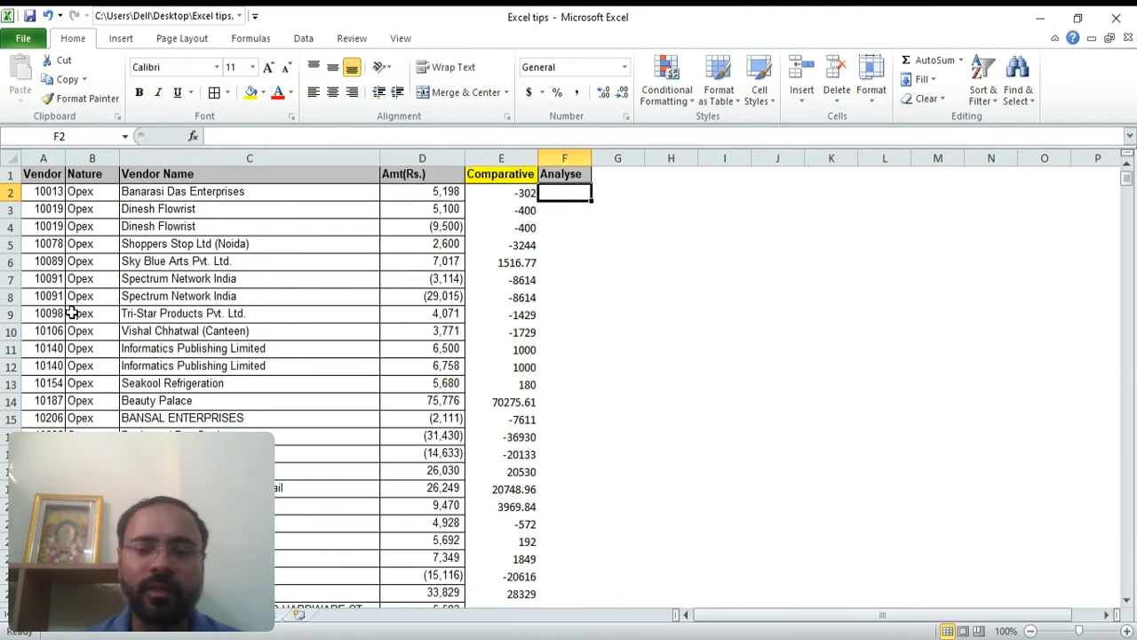
{"action": "type", "text": "="}
{"action": "key", "text": "Left"}
{"action": "key", "text": "Left"}
{"action": "type", "text": "-"}
{"action": "key", "text": "Left"}
{"action": "key", "text": "Return"}
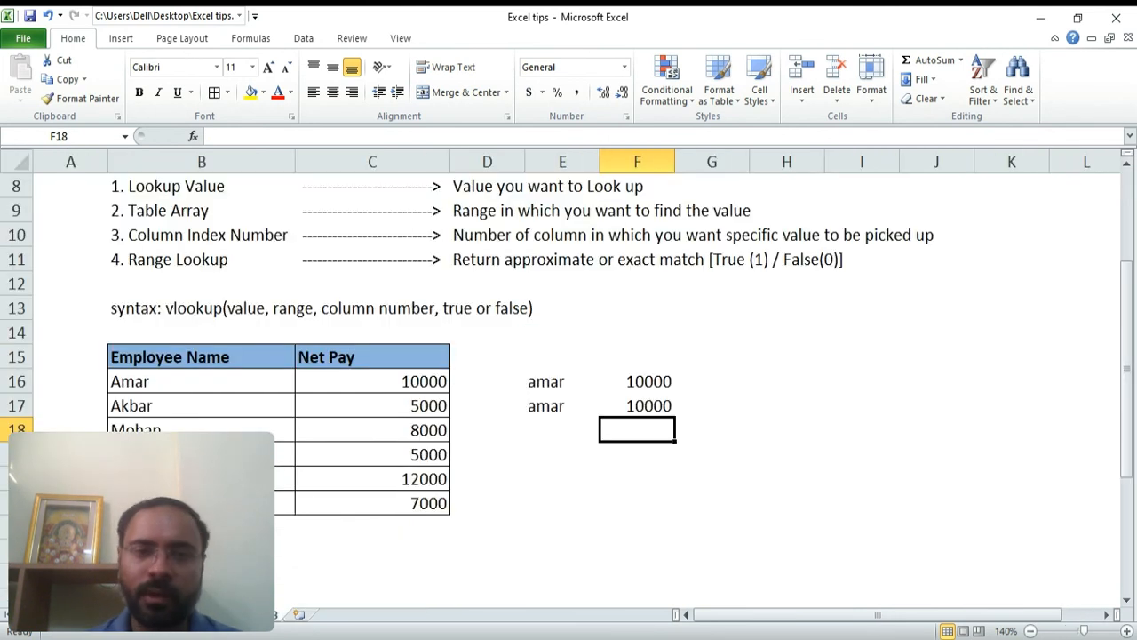
Review the range lookup explanation and move down to the Marks and Weightage table
{"action": "left_click", "coordinate": [521, 428]}
{"action": "key", "text": "Up"}
{"action": "key", "text": "Up"}
{"action": "key", "text": "Up"}
{"action": "key", "text": "Up"}
{"action": "key", "text": "Up"}
{"action": "key", "text": "Up"}
{"action": "key", "text": "Up"}
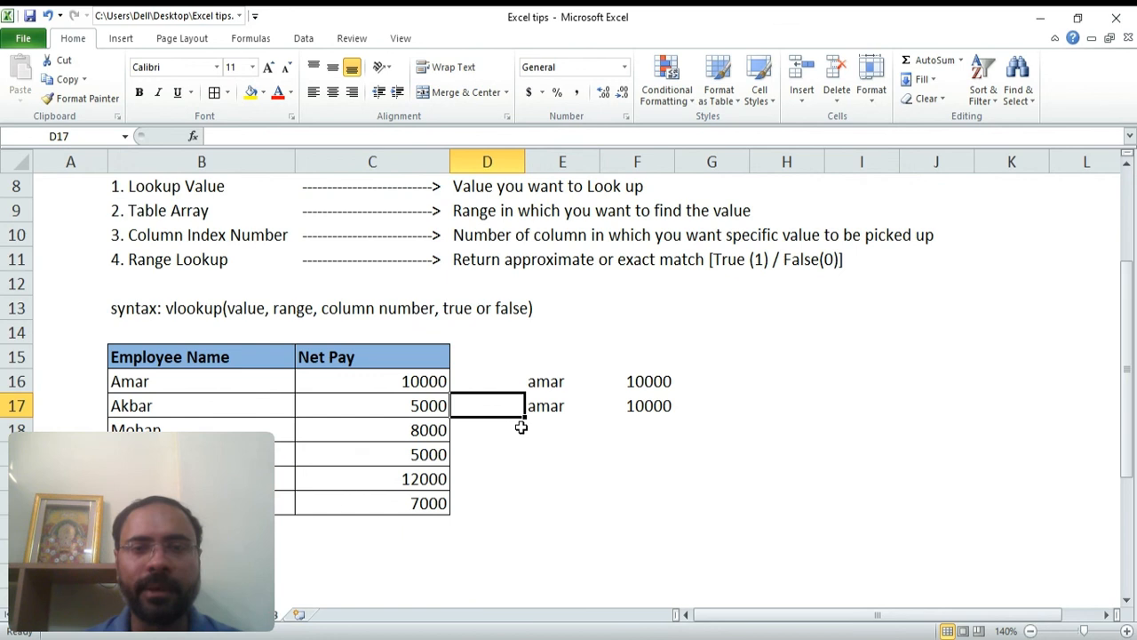
{"action": "key", "text": "shift+Right"}
{"action": "key", "text": "shift+Right"}
{"action": "key", "text": "shift+Right"}
{"action": "key", "text": "shift+Right"}
{"action": "key", "text": "shift+Right"}
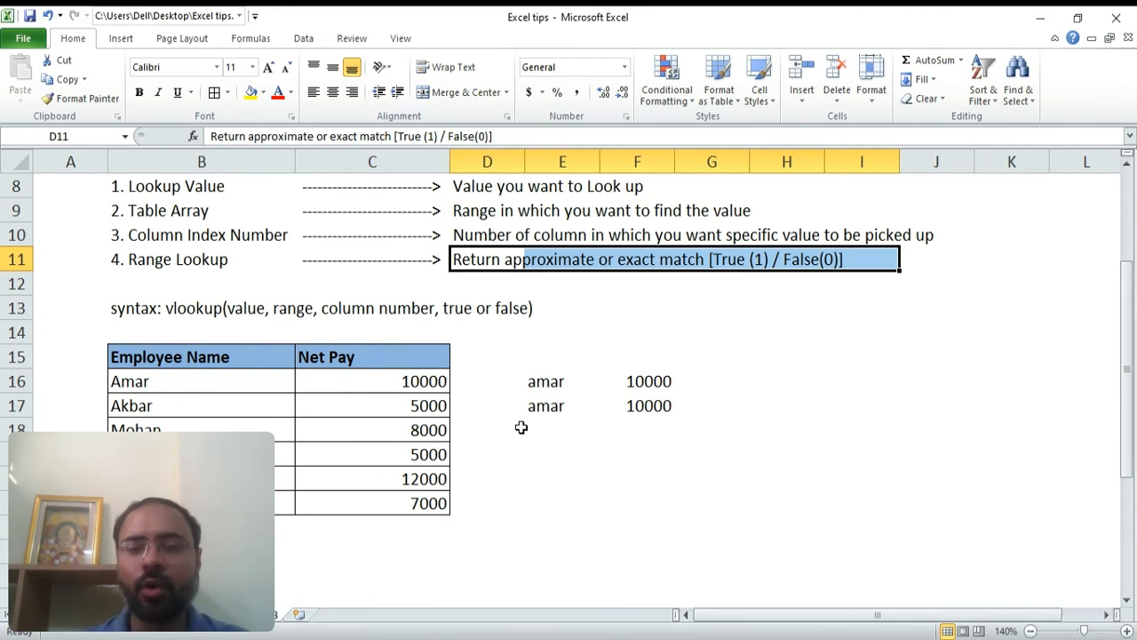
{"action": "key", "text": "Down"}
{"action": "key", "text": "Down"}
{"action": "key", "text": "Down"}
{"action": "key", "text": "Down"}
{"action": "key", "text": "Down"}
{"action": "key", "text": "Down"}
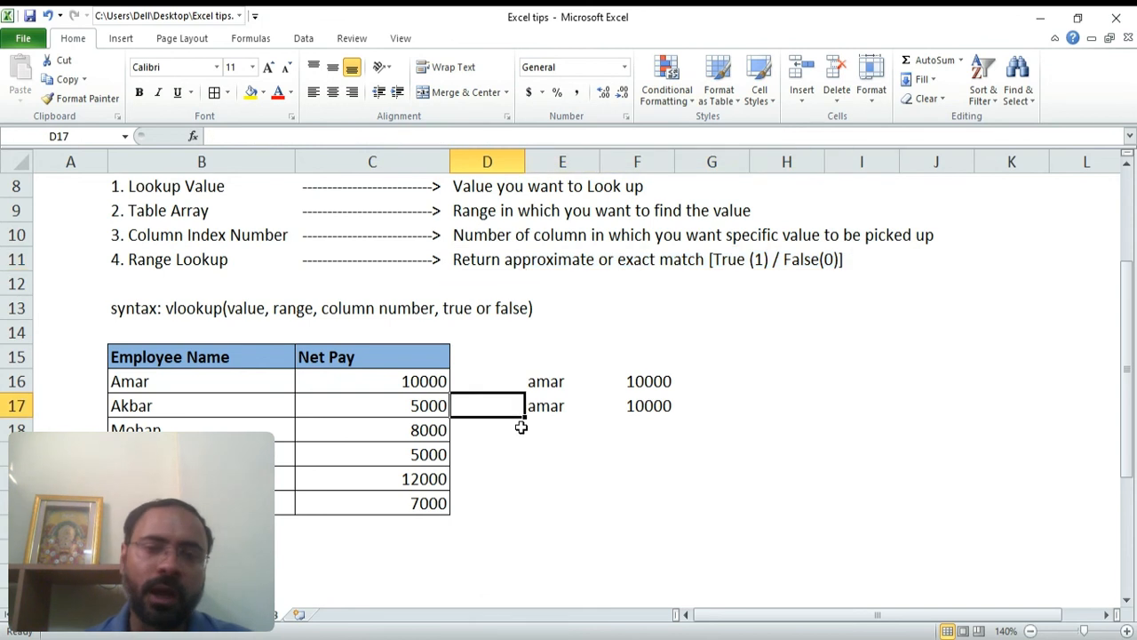
{"action": "key", "text": "Down"}
{"action": "key", "text": "Down"}
{"action": "key", "text": "Down"}
{"action": "key", "text": "Down"}
{"action": "key", "text": "Down"}
{"action": "key", "text": "Down"}
{"action": "key", "text": "Down"}
{"action": "key", "text": "Down"}
{"action": "key", "text": "Down"}
{"action": "key", "text": "Down"}
{"action": "key", "text": "Down"}
{"action": "key", "text": "Down"}
{"action": "key", "text": "Down"}
{"action": "key", "text": "Down"}
{"action": "key", "text": "Down"}
{"action": "key", "text": "Down"}
{"action": "key", "text": "Down"}
{"action": "key", "text": "Down"}
{"action": "key", "text": "Down"}
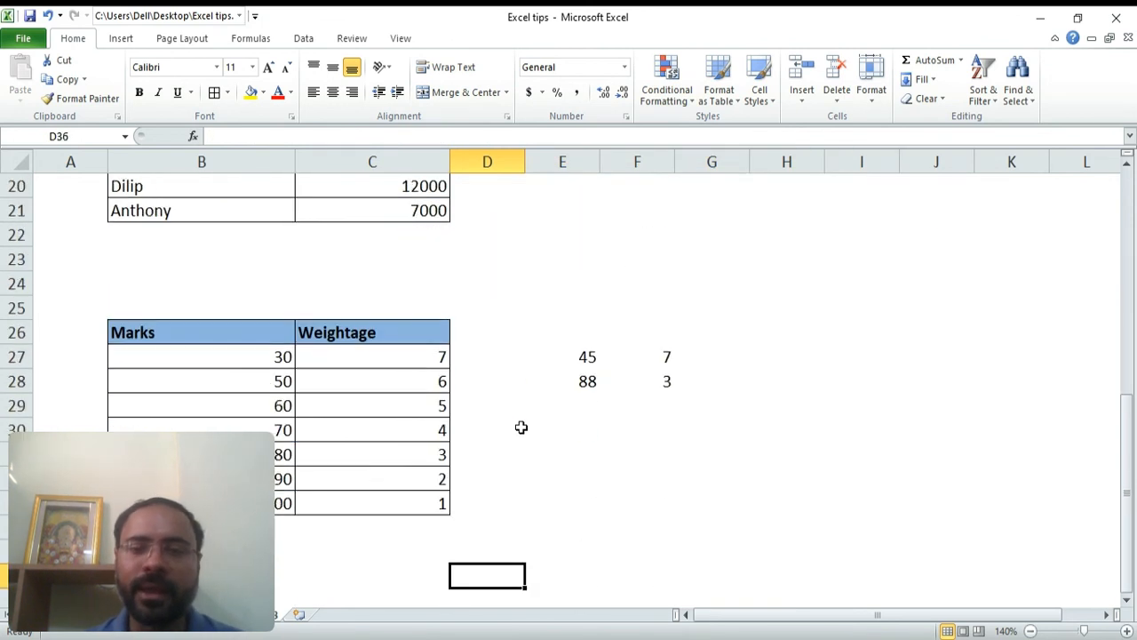
Clear the sample marks and weightage values in E27:F28
{"action": "key", "text": "Up"}
{"action": "key", "text": "Up"}
{"action": "key", "text": "Up"}
{"action": "key", "text": "Up"}
{"action": "key", "text": "Up"}
{"action": "key", "text": "Up"}
{"action": "key", "text": "Up"}
{"action": "key", "text": "Up"}
{"action": "key", "text": "Right"}
{"action": "key", "text": "shift+Up"}
{"action": "key", "text": "shift+Right"}
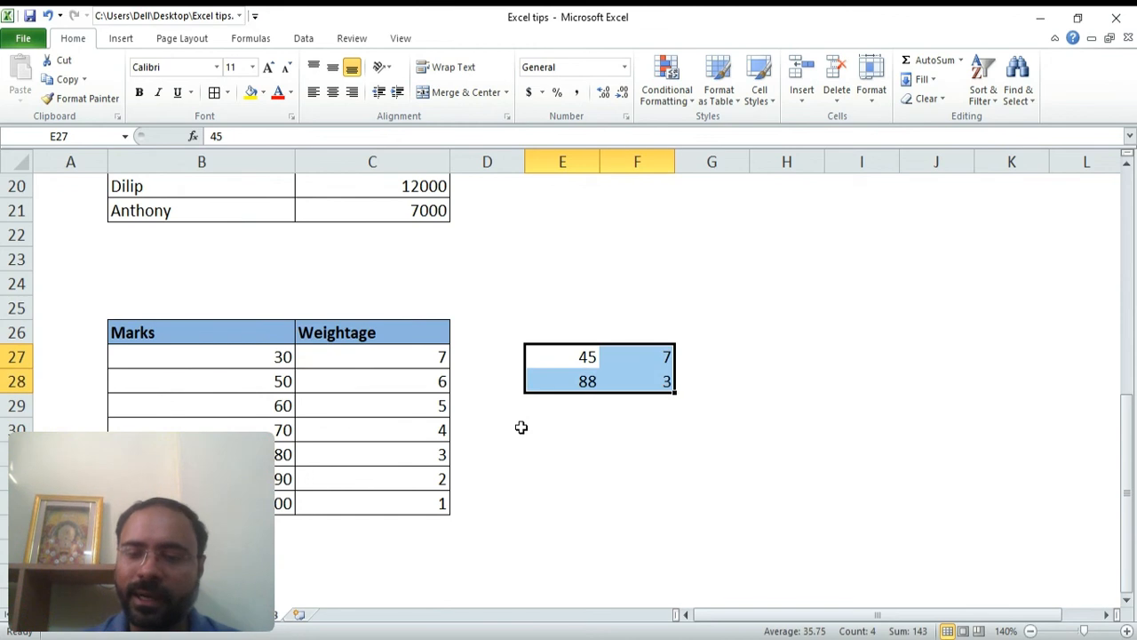
{"action": "key", "text": "Delete"}
{"action": "key", "text": "shift+Left"}
{"action": "key", "text": "shift+Up"}
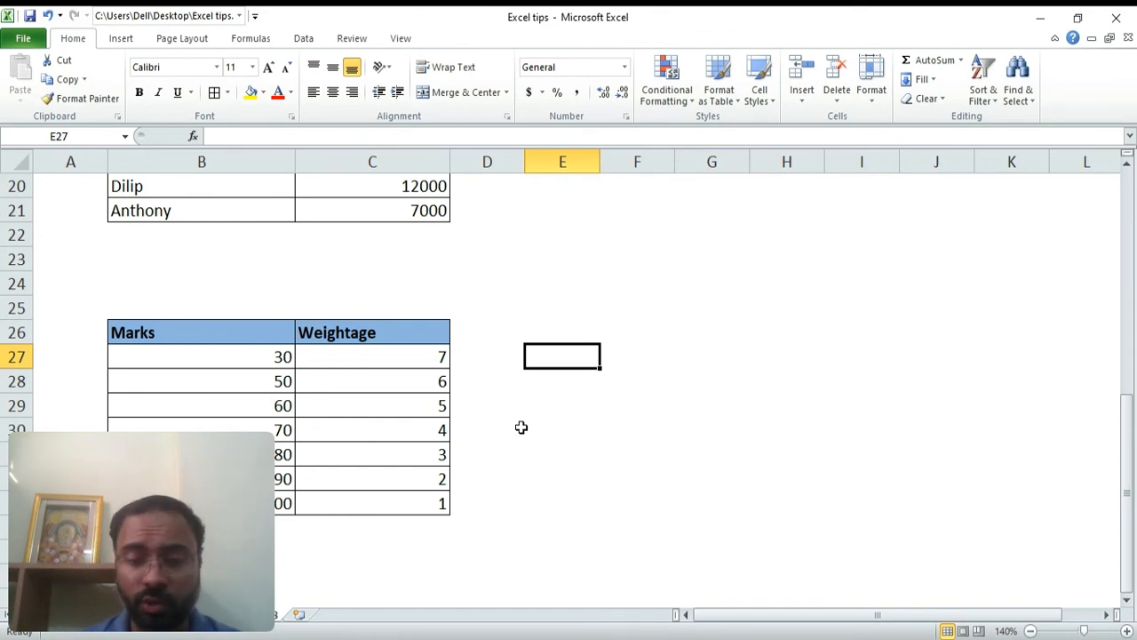
Enter 45 as the marks lookup value in E27
{"action": "type", "text": "45"}
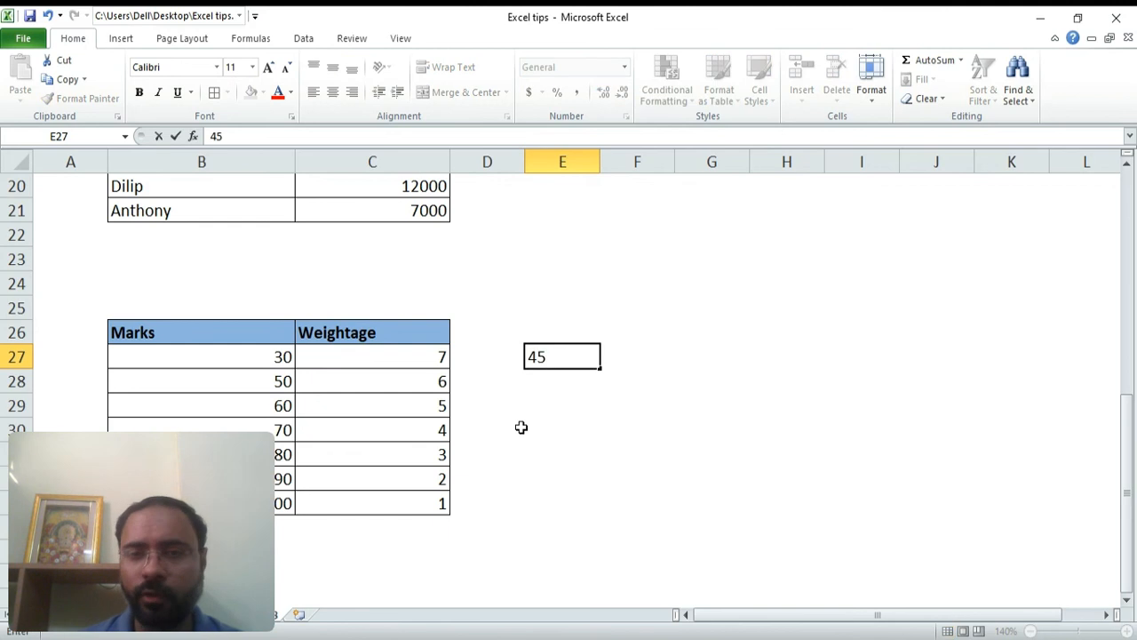
{"action": "key", "text": "Return"}
{"action": "key", "text": "Up"}
{"action": "key", "text": "Right"}
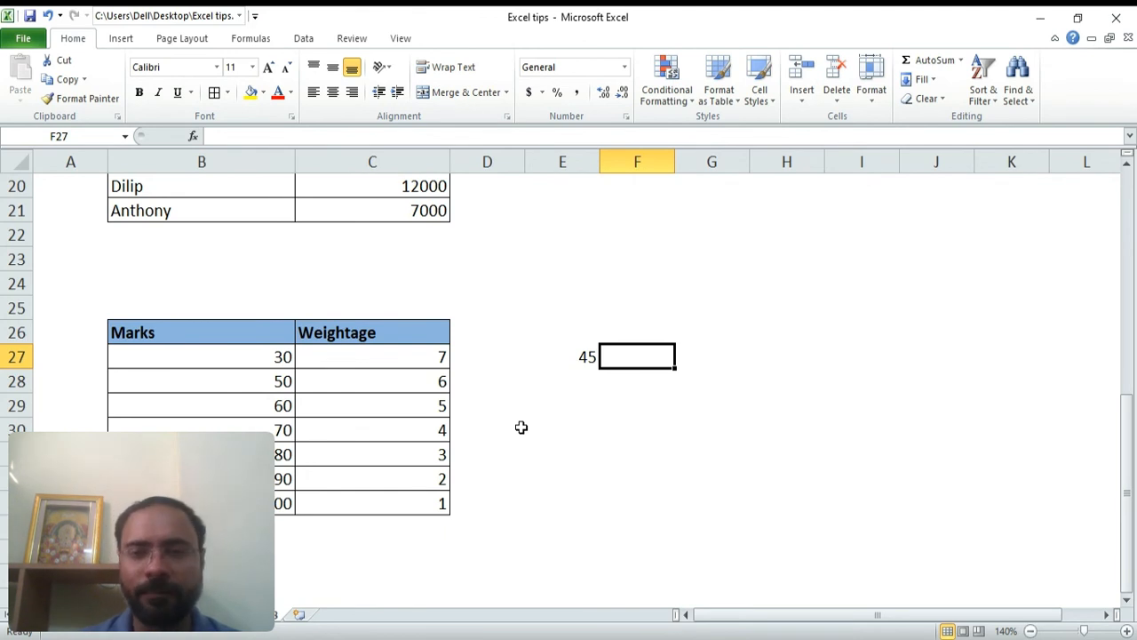
Enter =VLOOKUP(E27,$B$27:$C$33,2,0) in F27 to look up the weightage for the marks in E27
{"action": "type", "text": "=vlo"}
{"action": "key", "text": "Tab"}
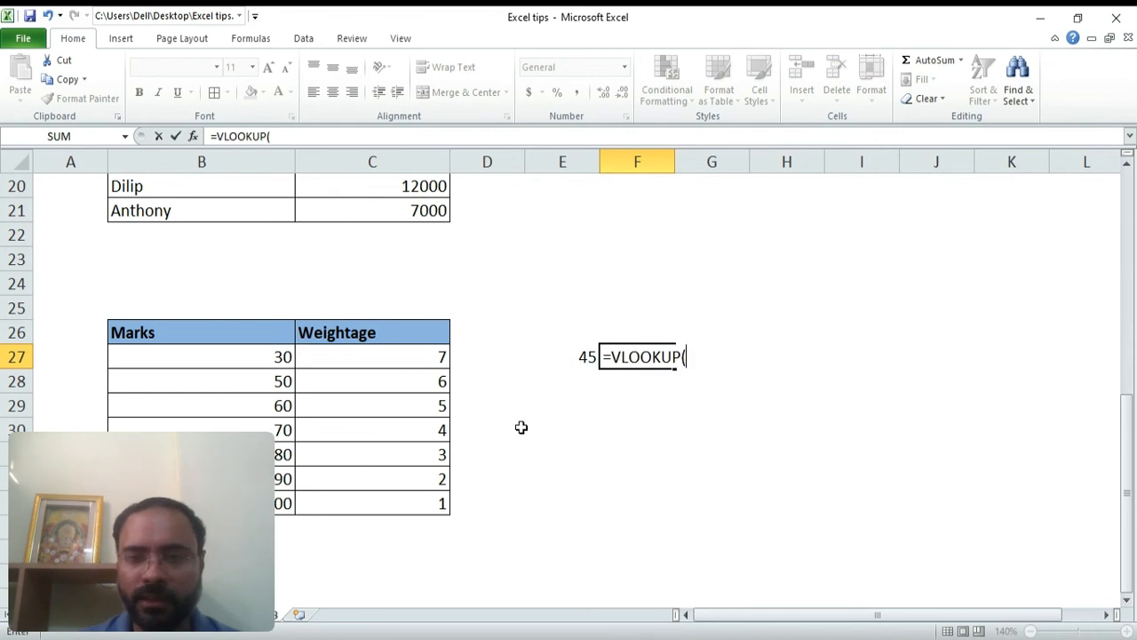
{"action": "key", "text": "Left"}
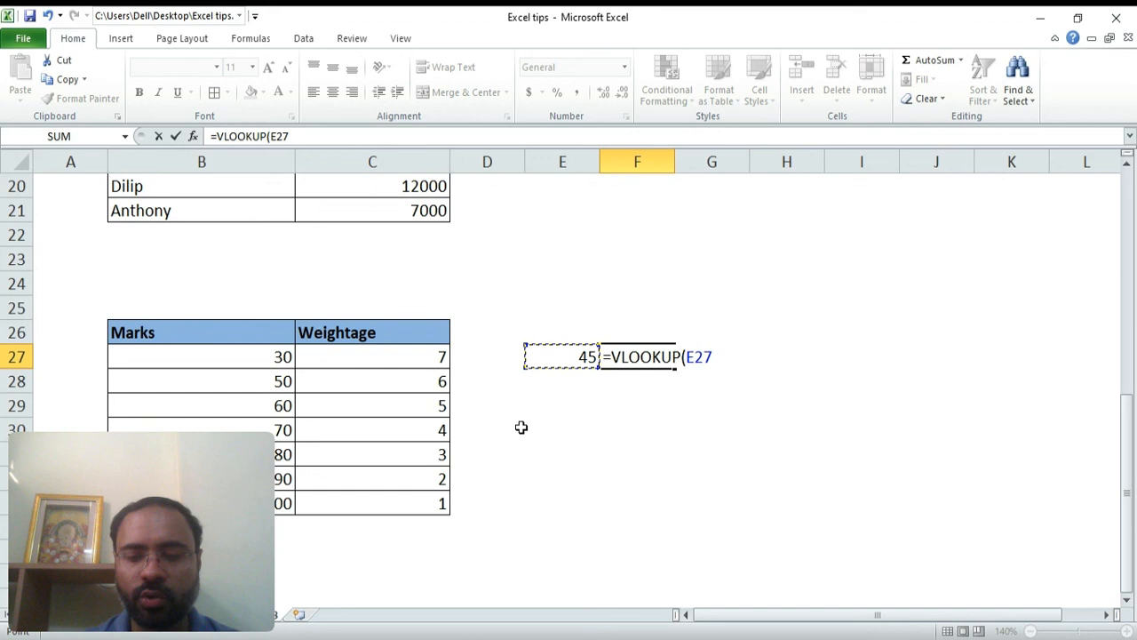
{"action": "type", "text": ","}
{"action": "key", "text": "Left"}
{"action": "key", "text": "Left"}
{"action": "key", "text": "Left"}
{"action": "key", "text": "Left"}
{"action": "key", "text": "shift+Right"}
{"action": "key", "text": "shift+Down"}
{"action": "key", "text": "shift+Down"}
{"action": "key", "text": "shift+Down"}
{"action": "key", "text": "shift+Down"}
{"action": "key", "text": "shift+Down"}
{"action": "key", "text": "shift+Down"}
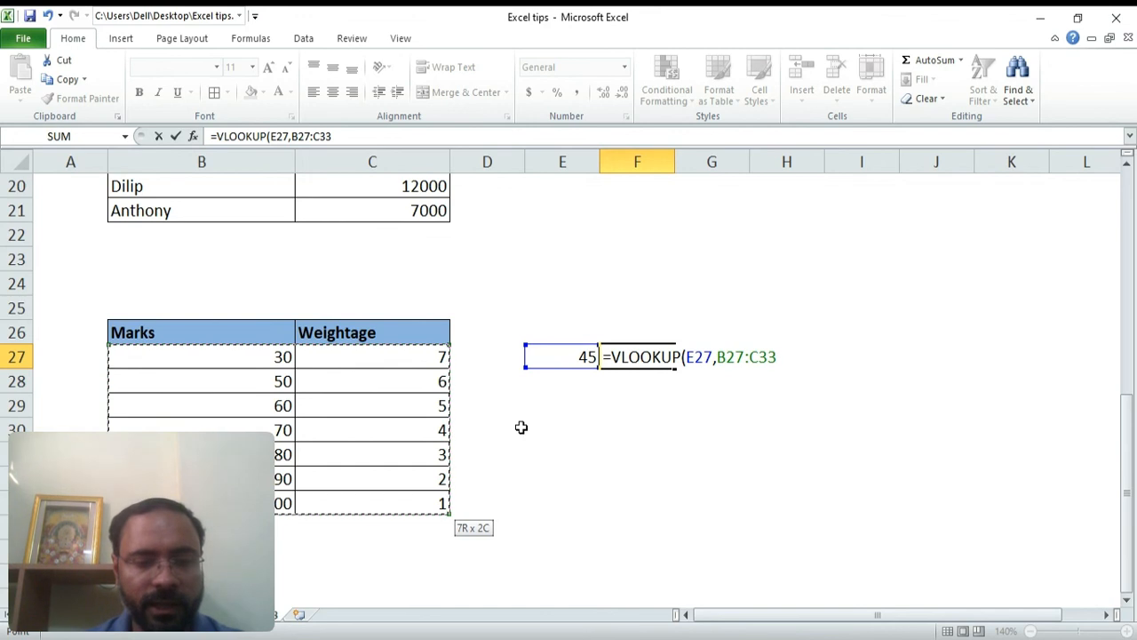
{"action": "key", "text": "F4"}
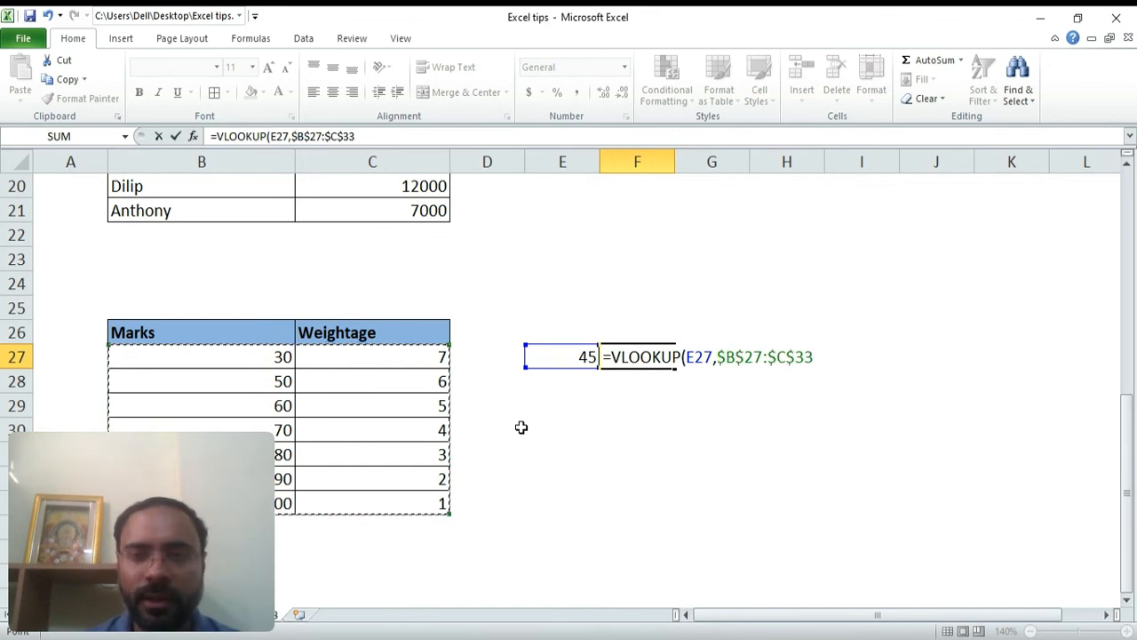
{"action": "type", "text": ","}
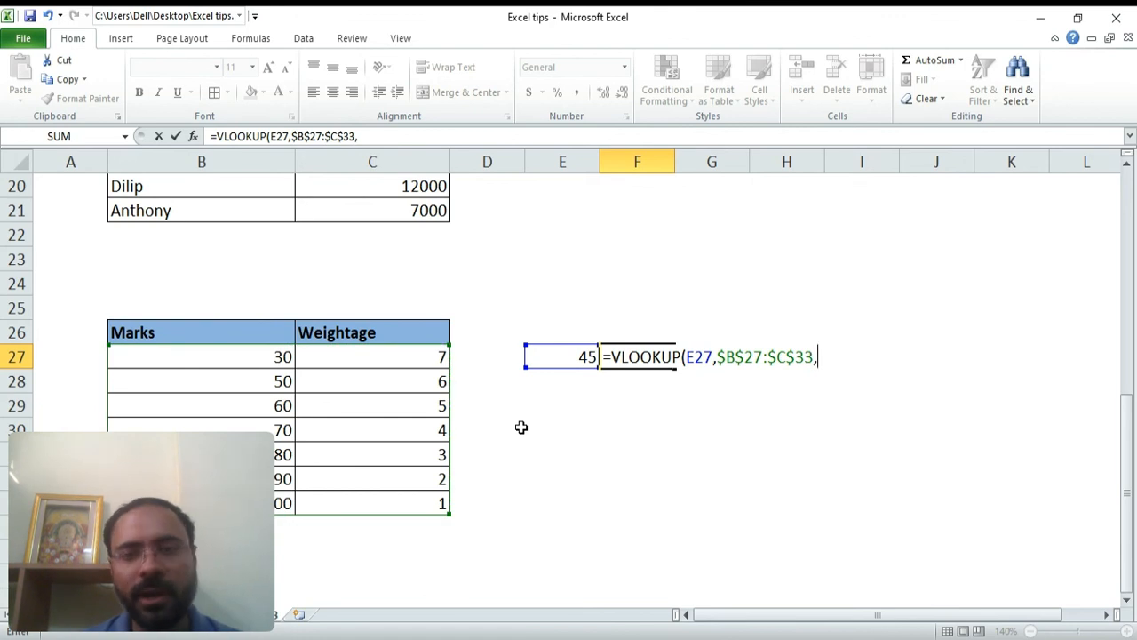
{"action": "type", "text": "2"}
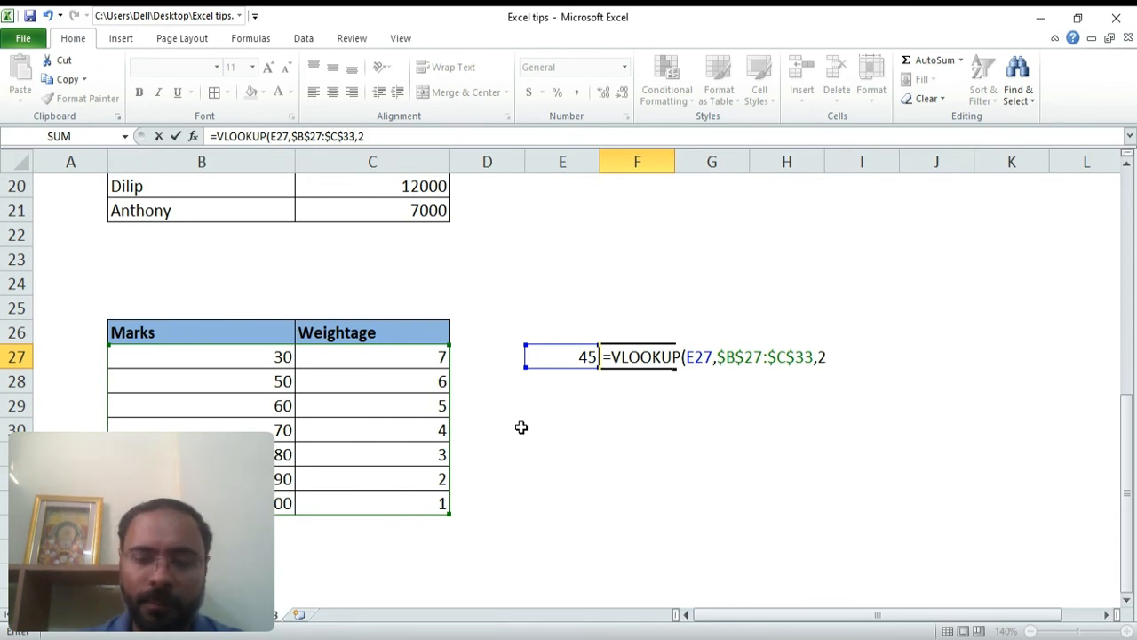
{"action": "type", "text": ","}
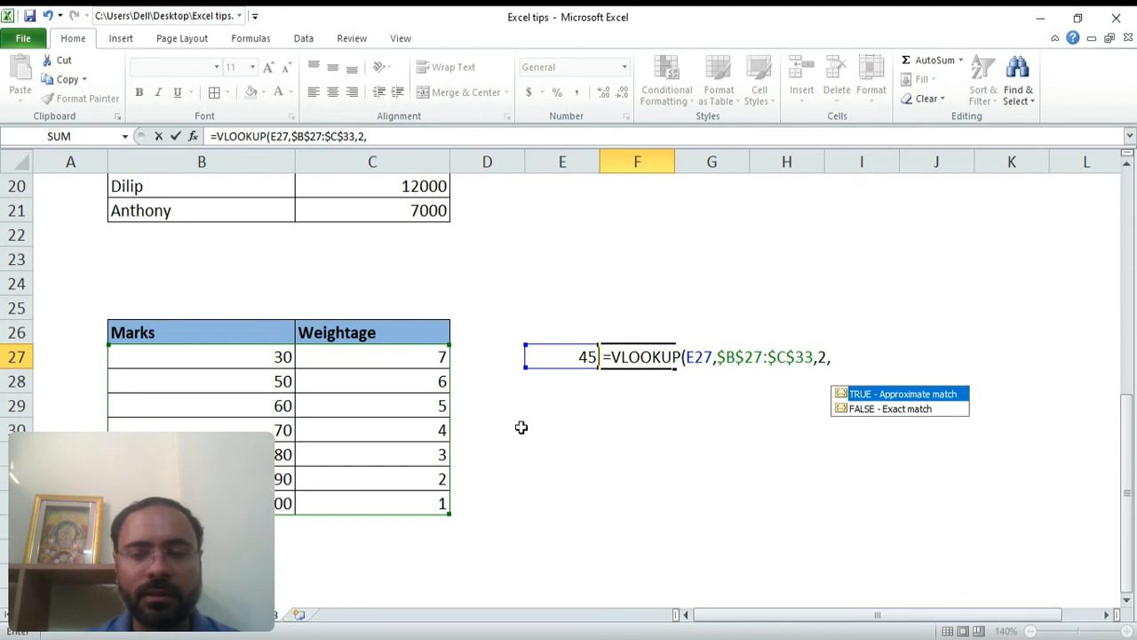
{"action": "type", "text": "0)"}
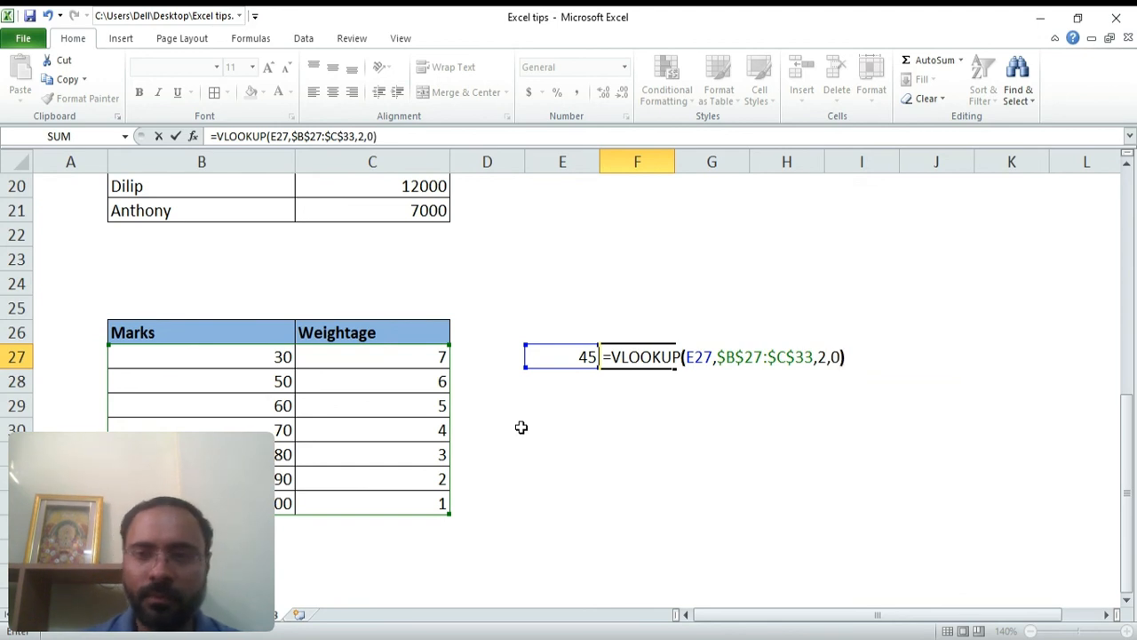
{"action": "key", "text": "Return"}
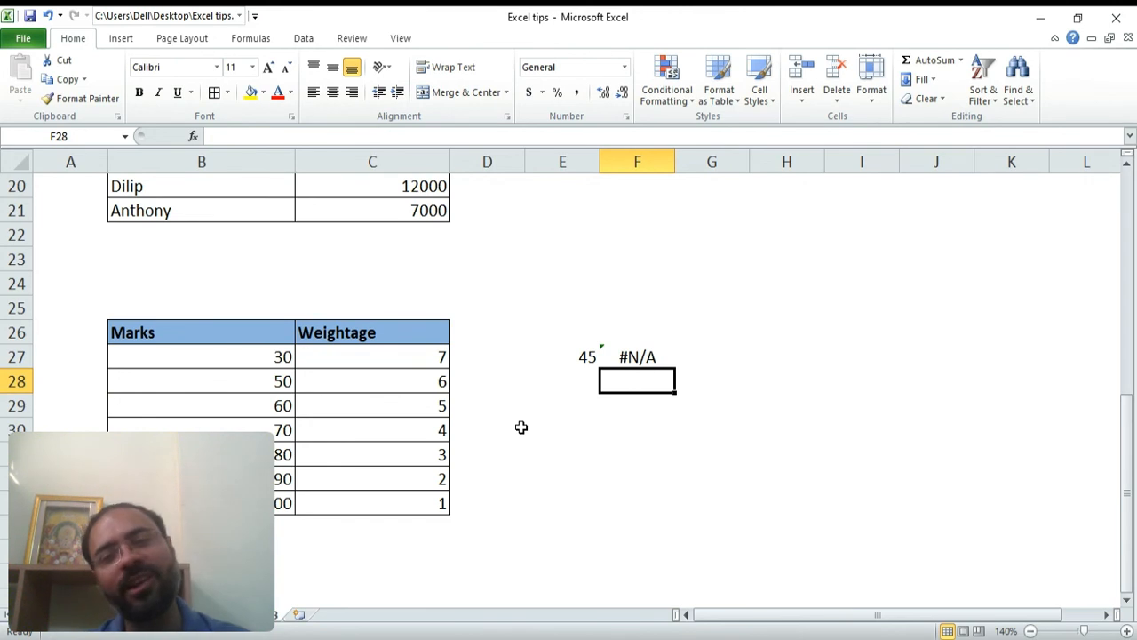
Change the last argument of the F27 formula from exact match to 1 for approximate match
{"action": "key", "text": "Up"}
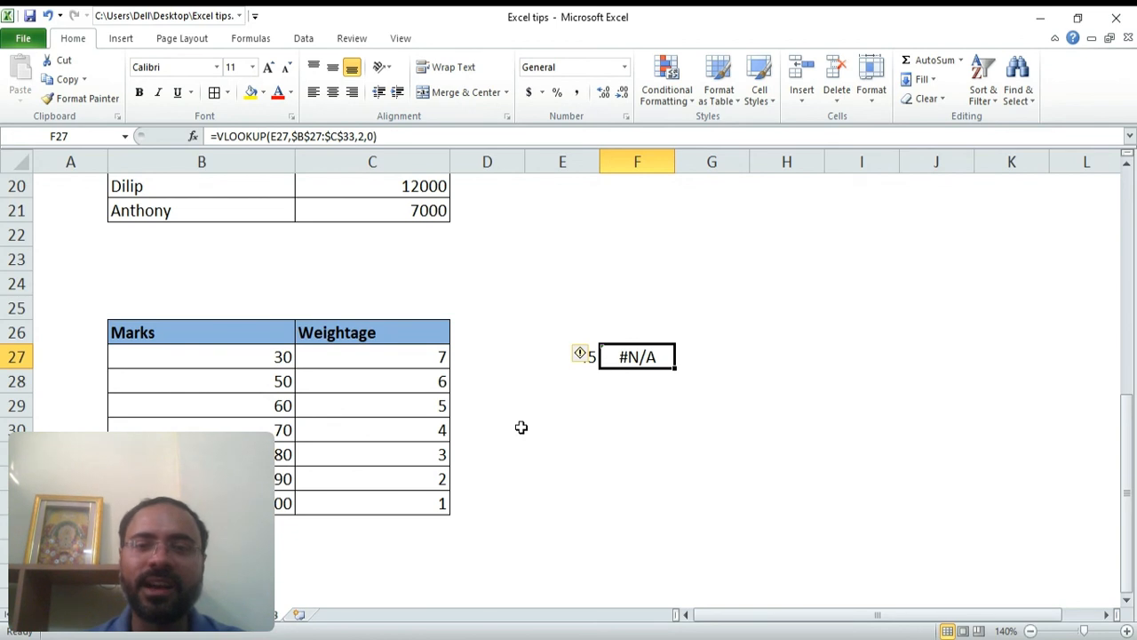
{"action": "key", "text": "Right"}
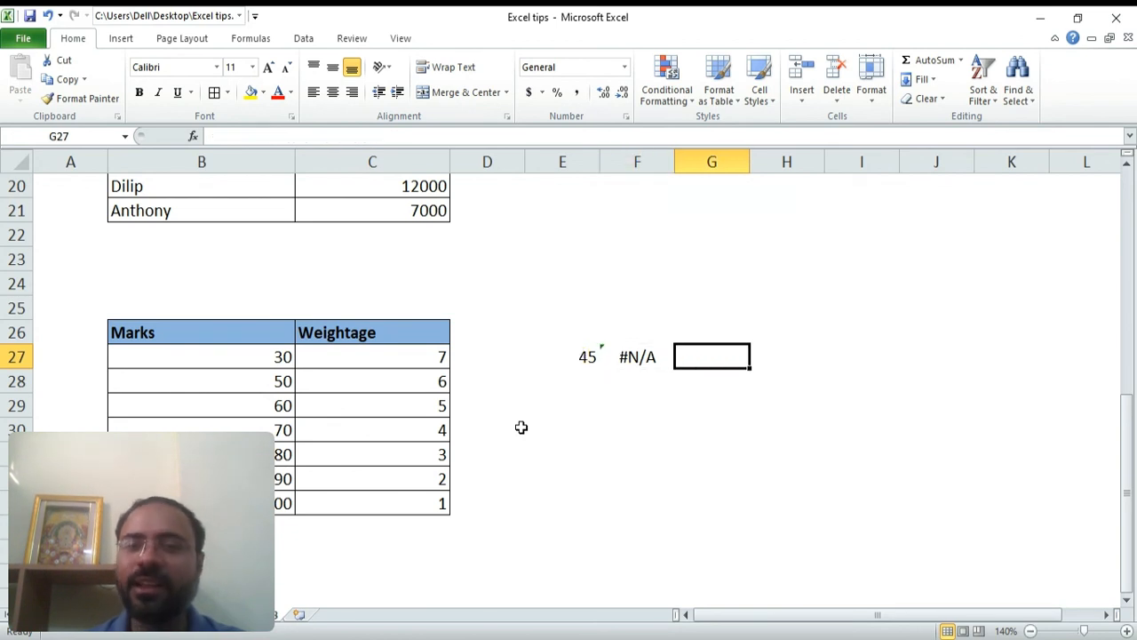
{"action": "key", "text": "Left"}
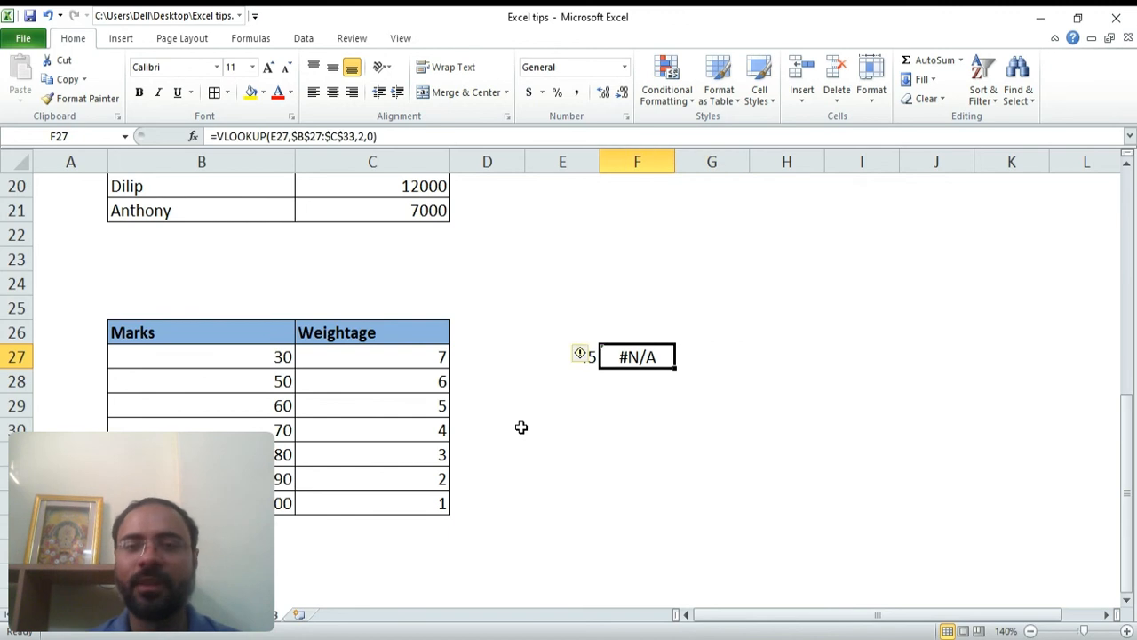
{"action": "key", "text": "F2"}
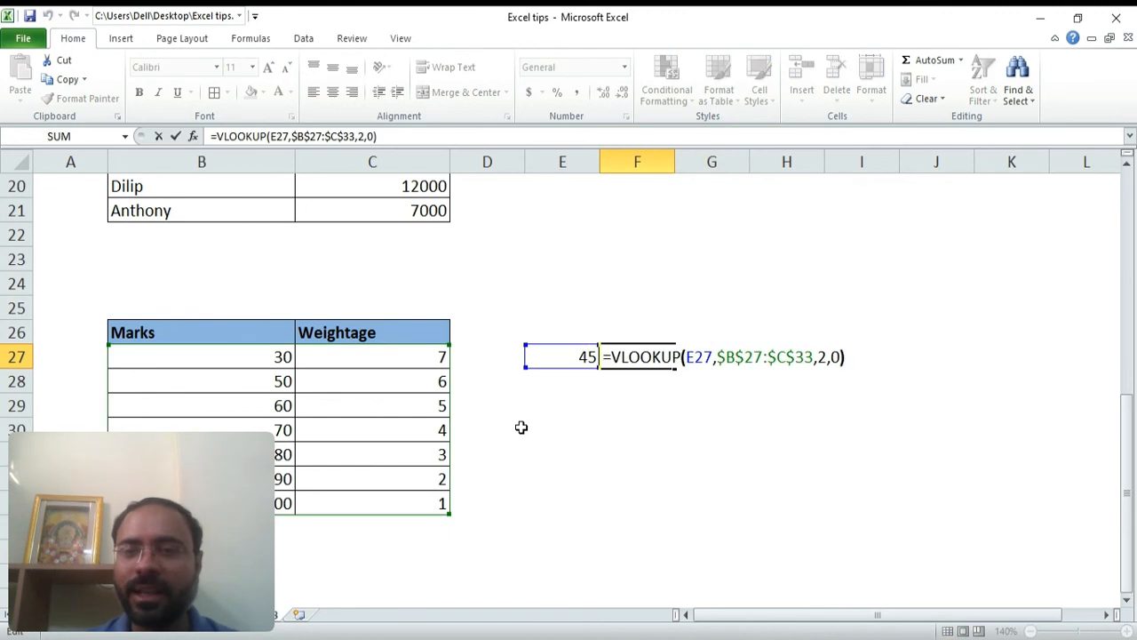
{"action": "key", "text": "Left"}
{"action": "key", "text": "shift+Left"}
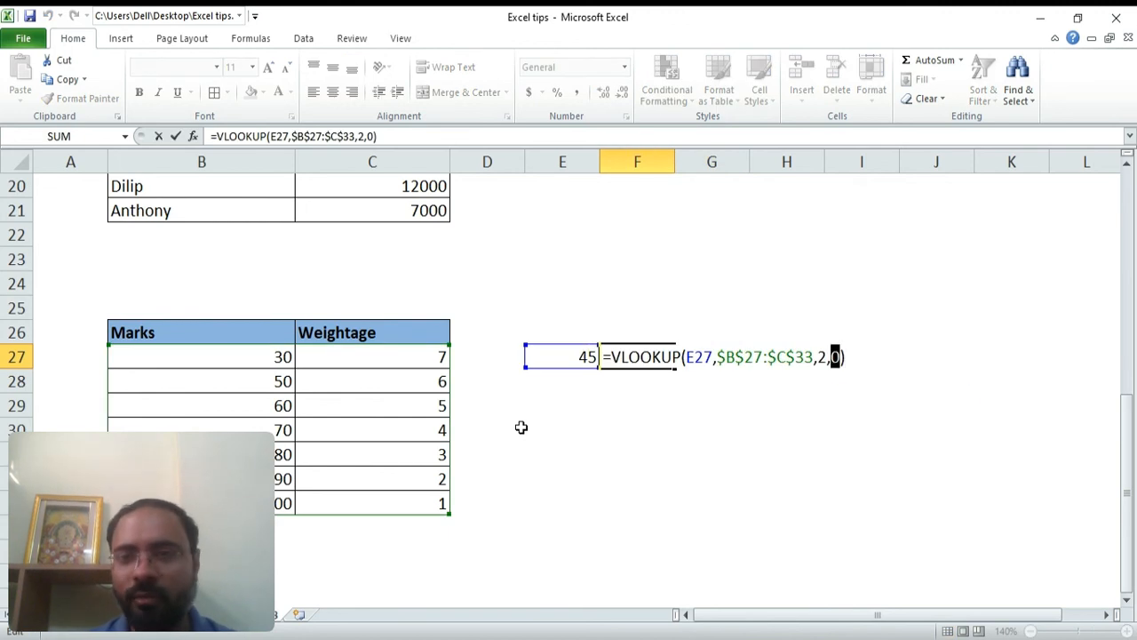
{"action": "type", "text": "1"}
{"action": "key", "text": "Return"}
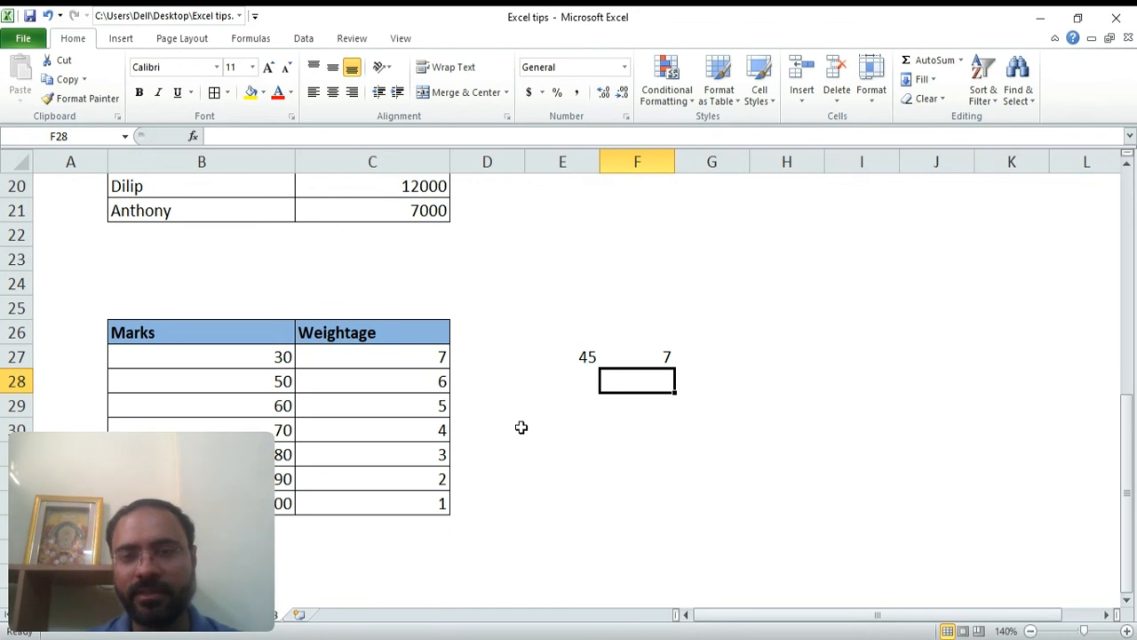
Enter 88 as a second marks lookup value in E28
{"action": "key", "text": "Down"}
{"action": "key", "text": "Left"}
{"action": "key", "text": "Up"}
{"action": "type", "text": "88"}
{"action": "key", "text": "Return"}
Fill the VLOOKUP formula down from F27 into F28
{"action": "key", "text": "Up"}
{"action": "key", "text": "Right"}
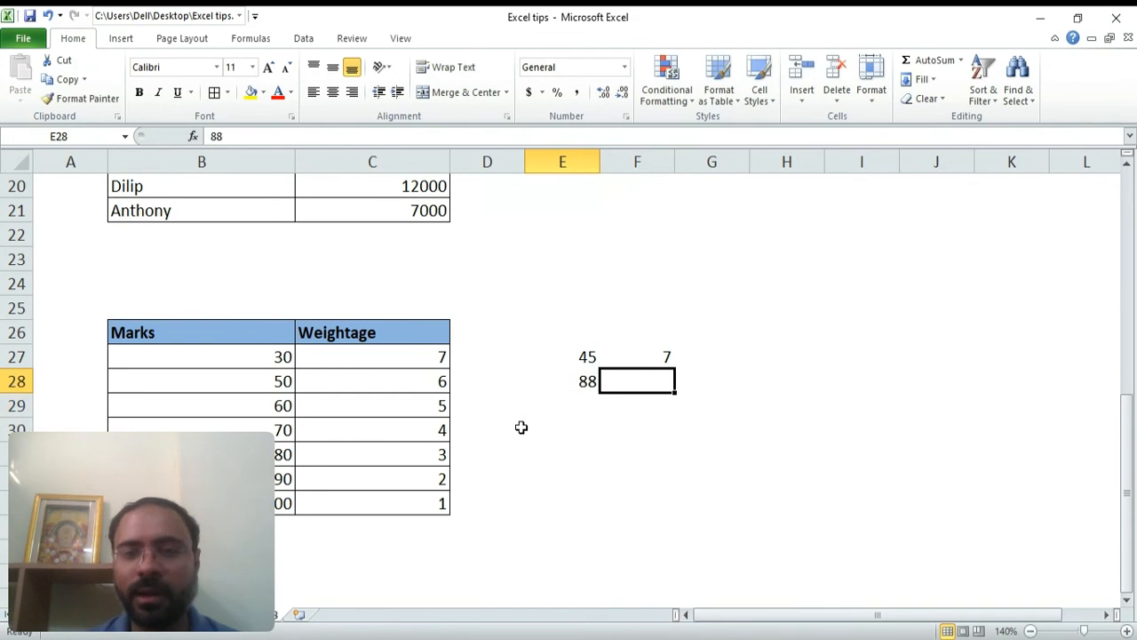
{"action": "key", "text": "ctrl+d"}
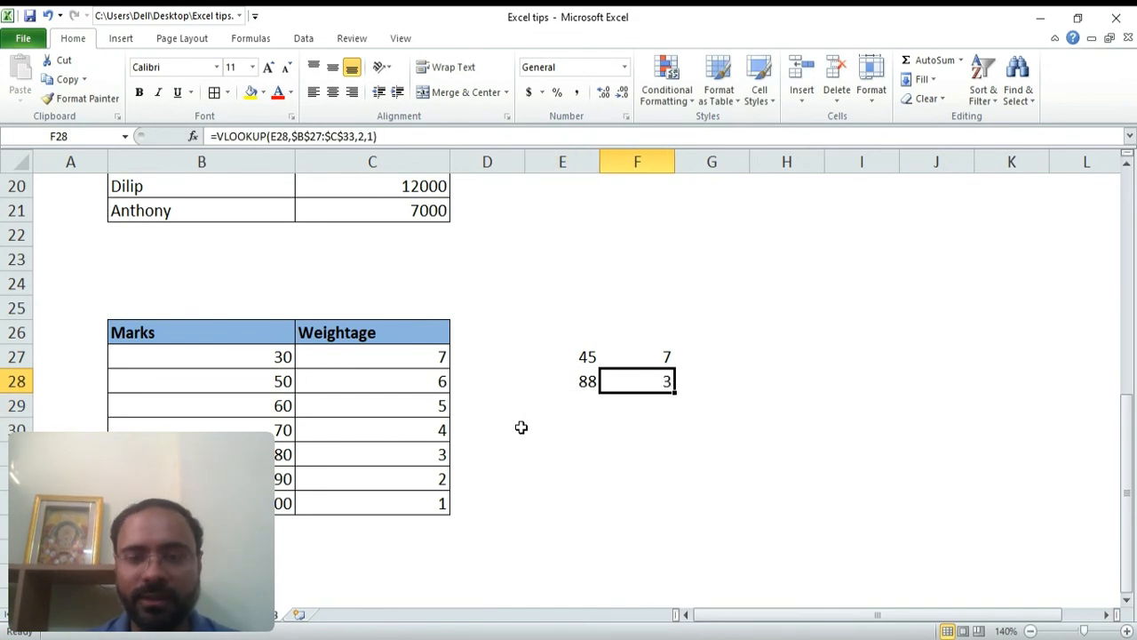
Examine the F28 result against the 80 and 90 rows of the Marks and Weightage table
{"action": "key", "text": "Left"}
{"action": "key", "text": "Right"}
{"action": "key", "text": "Left"}
{"action": "key", "text": "Right"}
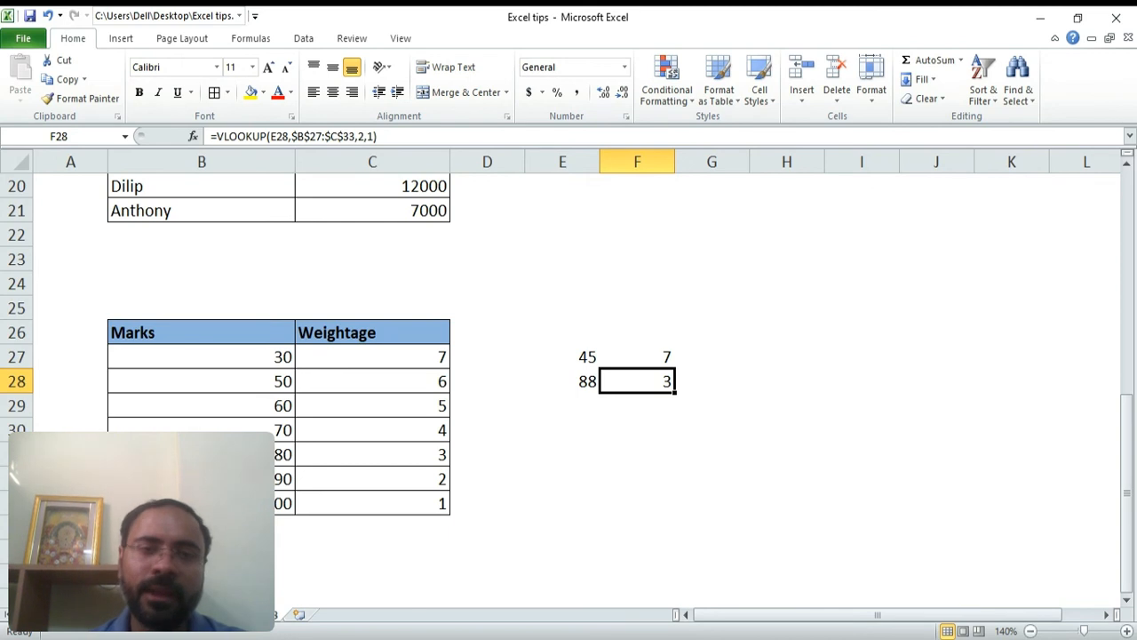
{"action": "left_click", "coordinate": [282, 454]}
{"action": "left_click", "coordinate": [402, 452]}
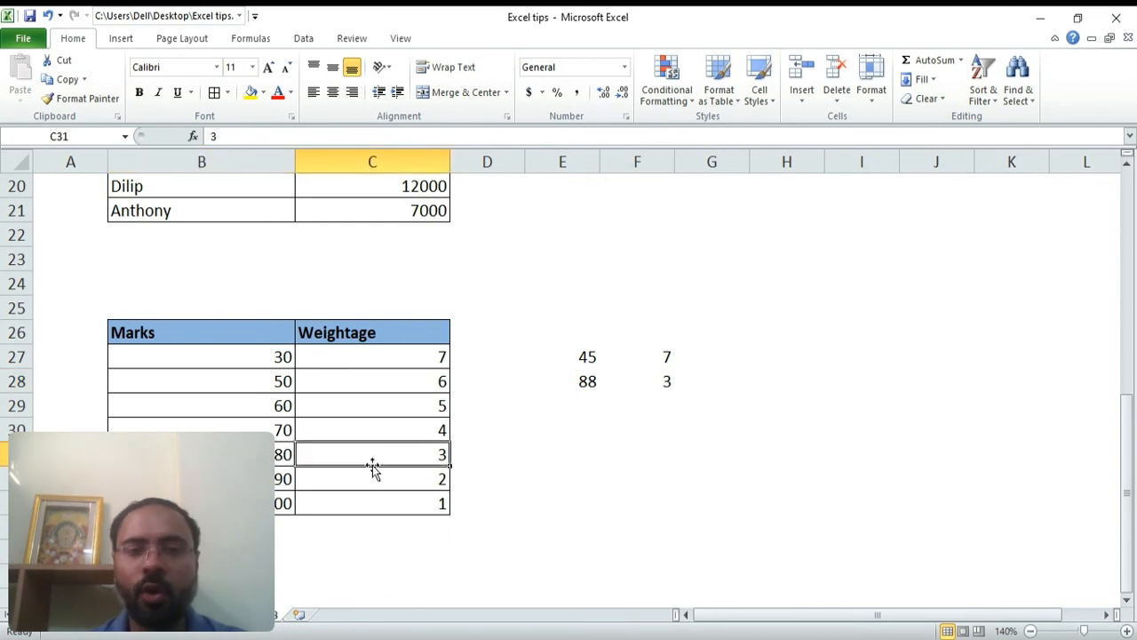
{"action": "left_click", "coordinate": [277, 479]}
{"action": "left_click", "coordinate": [432, 478]}
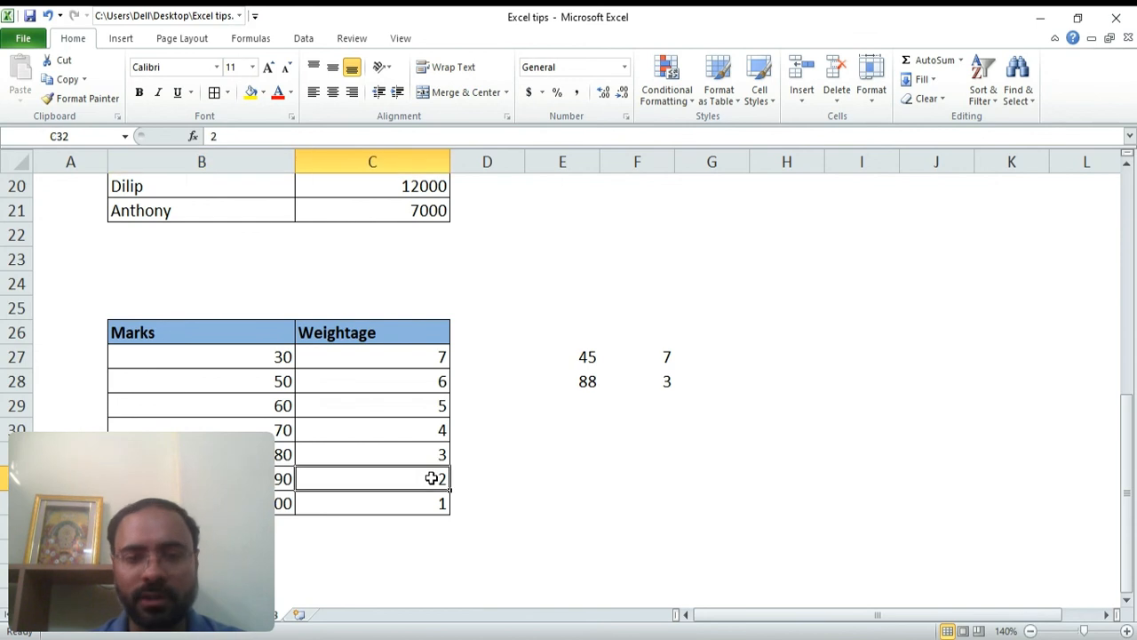
{"action": "left_click", "coordinate": [632, 377]}
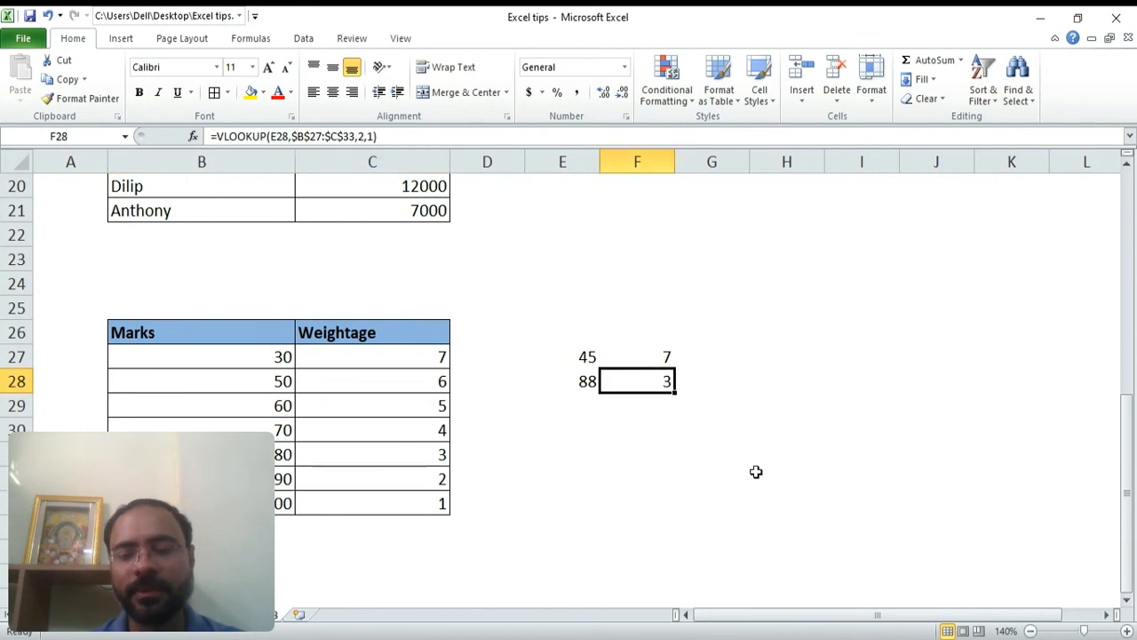
{"action": "key", "text": "Down"}
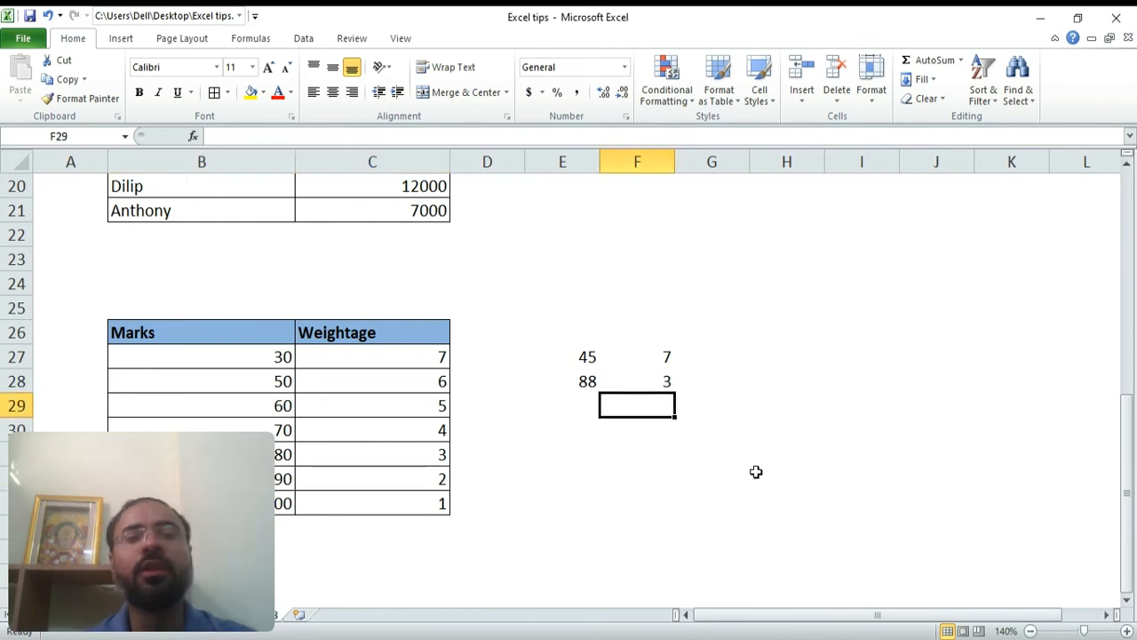